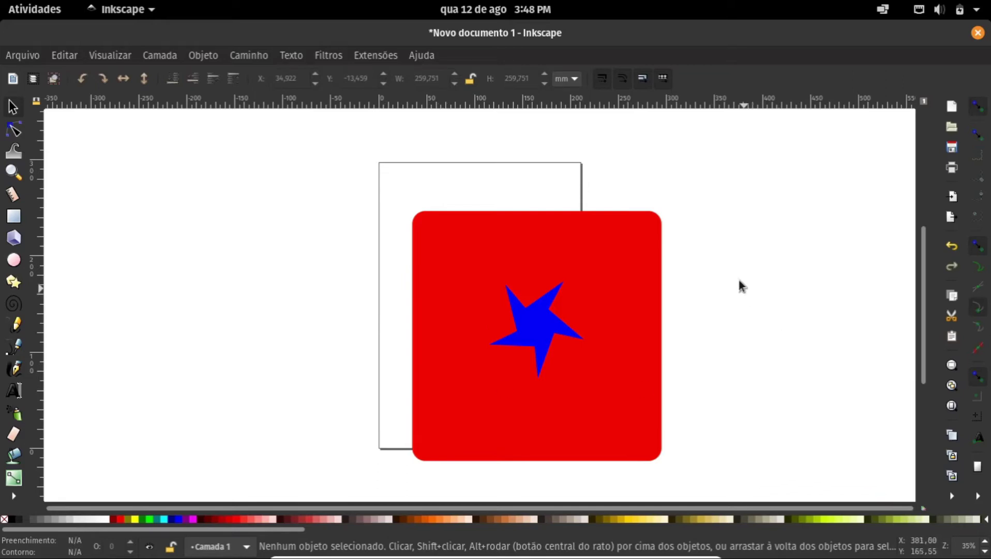
Save the drawing as formas-do-inkscape.svg in the Design open source folder inside Documentos
{"action": "left_click", "coordinate": [21, 56]}
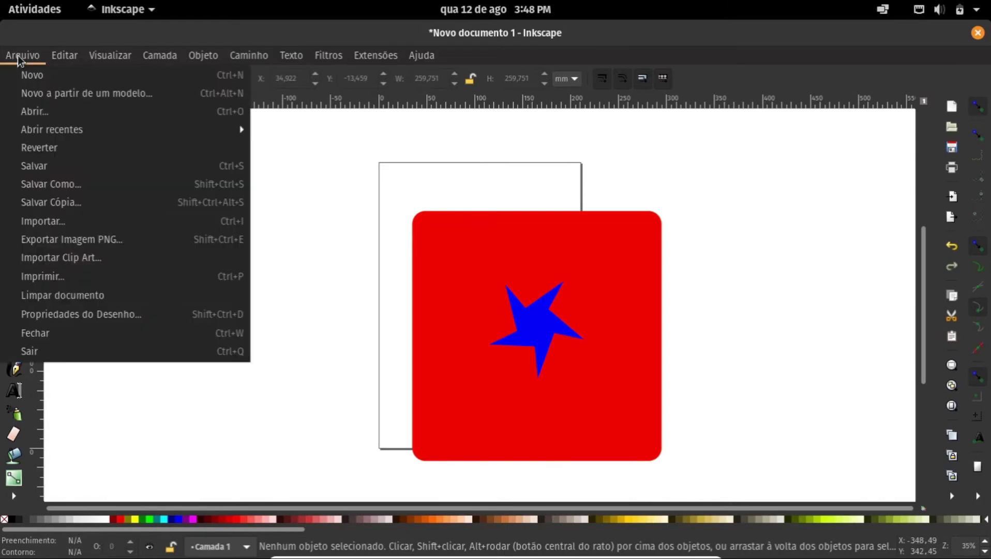
{"action": "left_click", "coordinate": [51, 166]}
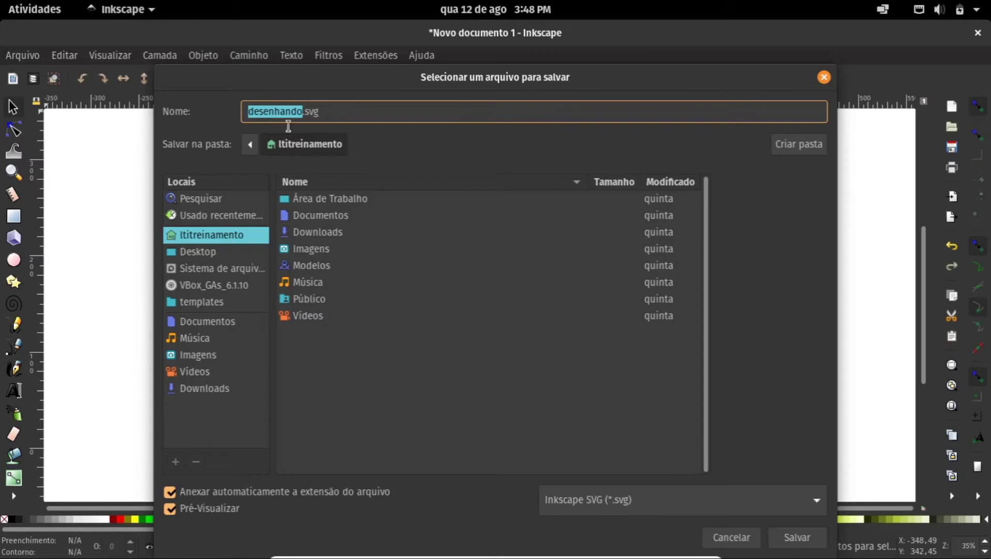
{"action": "type", "text": "for"}
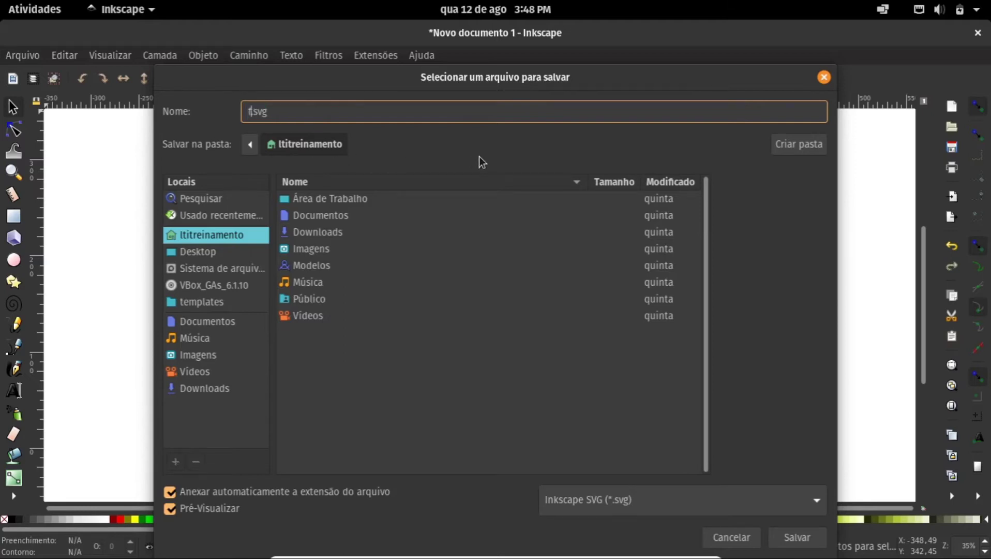
{"action": "type", "text": "mas-do-inkscape"}
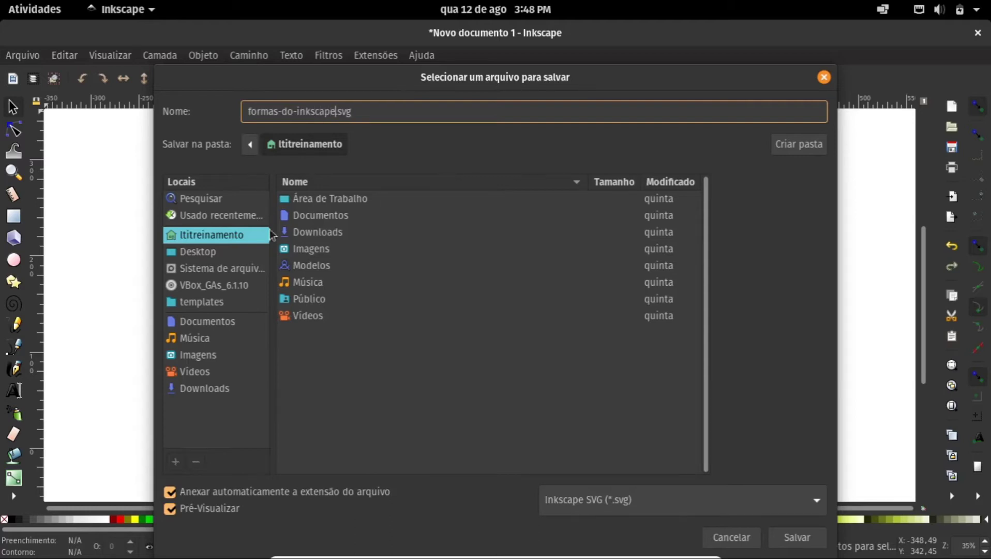
{"action": "left_click", "coordinate": [313, 213]}
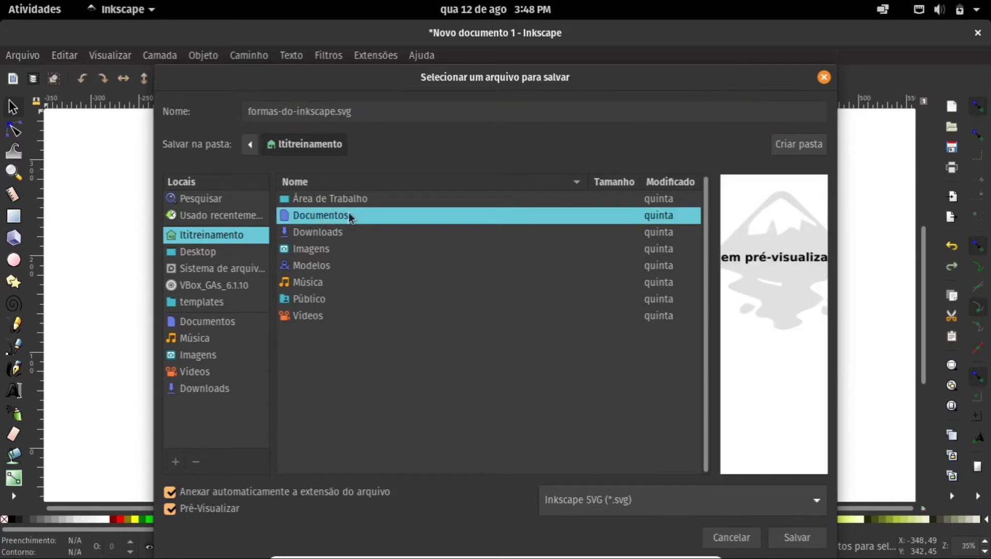
{"action": "double_click", "coordinate": [318, 215]}
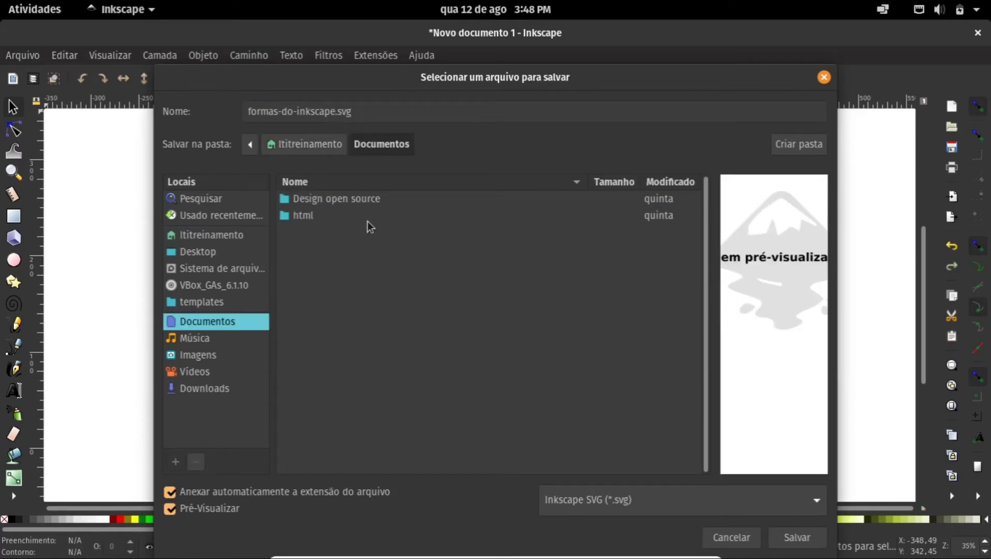
{"action": "double_click", "coordinate": [316, 202]}
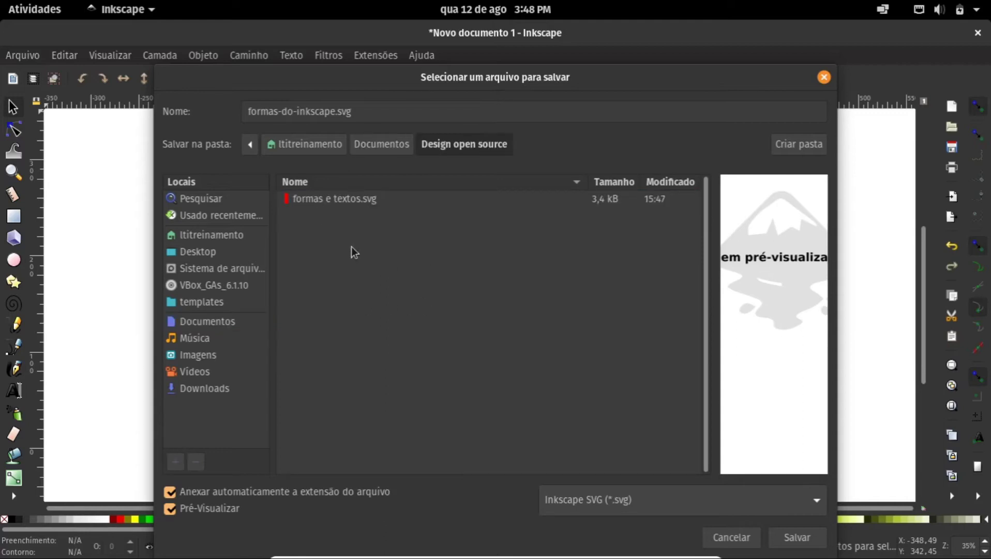
{"action": "left_click", "coordinate": [388, 110]}
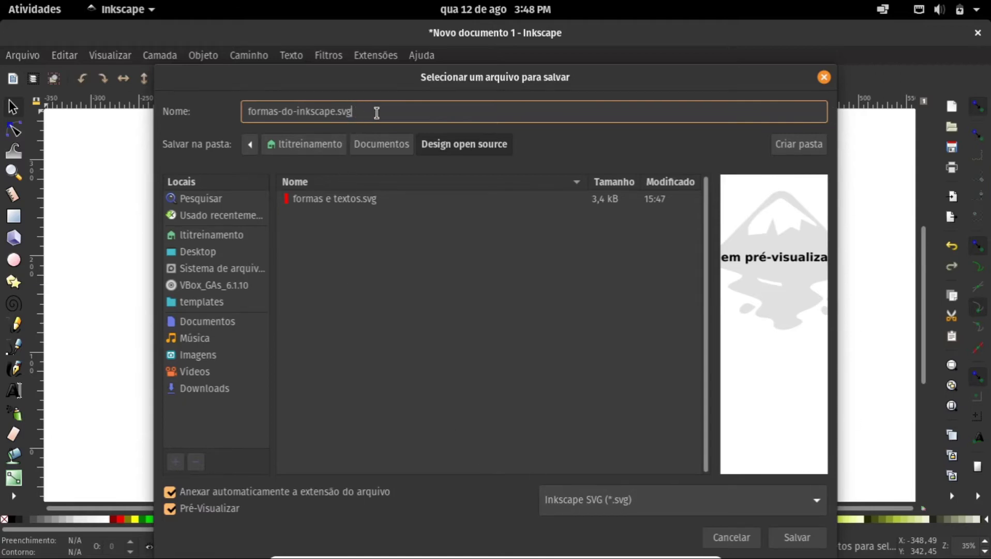
{"action": "left_click_drag", "start_coordinate": [354, 111], "coordinate": [342, 111]}
{"action": "left_click", "coordinate": [391, 112]}
{"action": "left_click", "coordinate": [798, 538]}
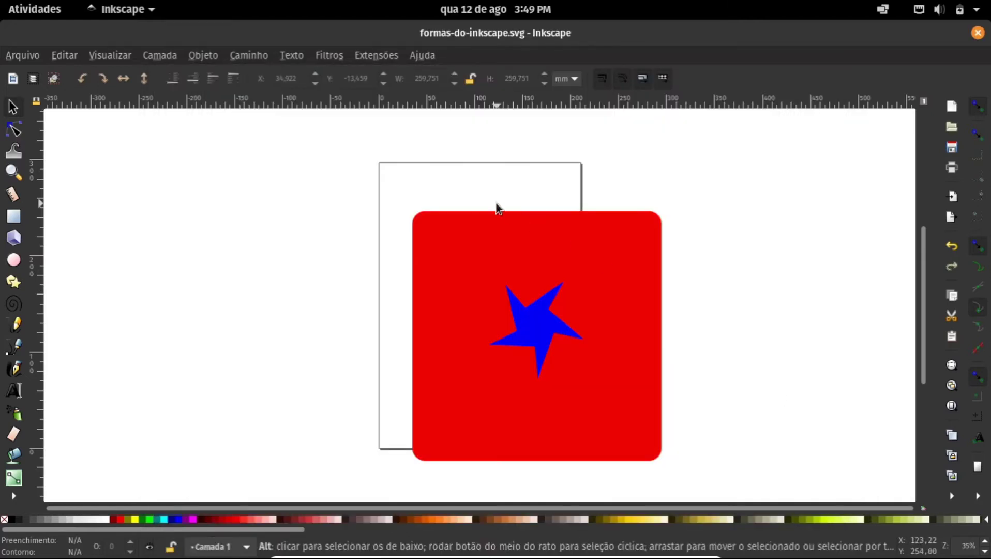
Close the drawing and reopen formas-do-inkscape.svg from the Design open source folder in the Arquivos file manager
{"action": "left_click", "coordinate": [979, 34]}
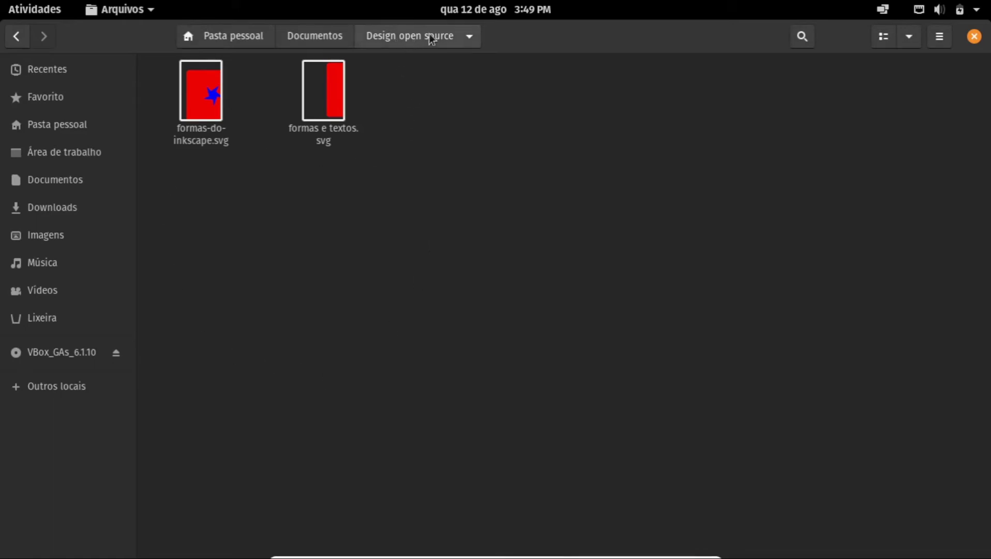
{"action": "left_click", "coordinate": [205, 100]}
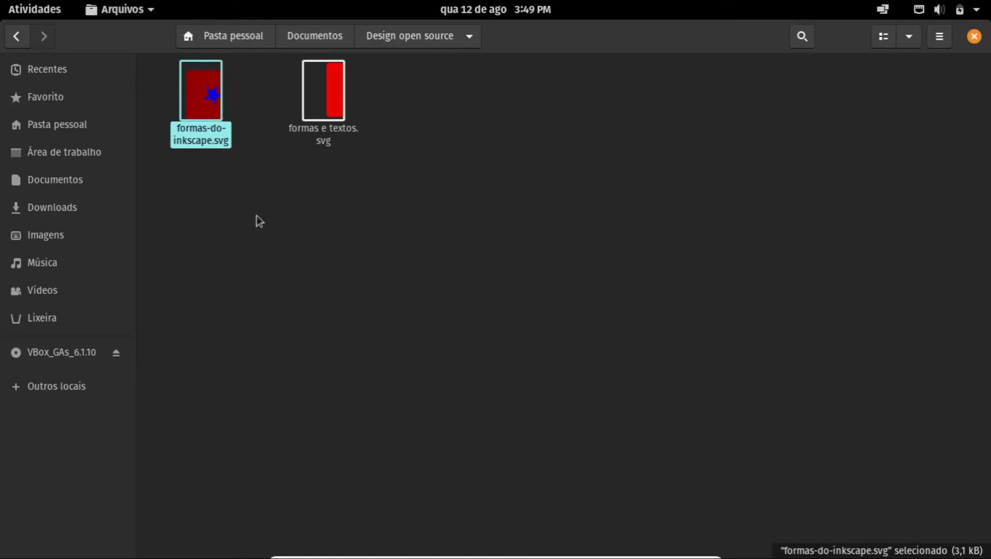
{"action": "double_click", "coordinate": [199, 97]}
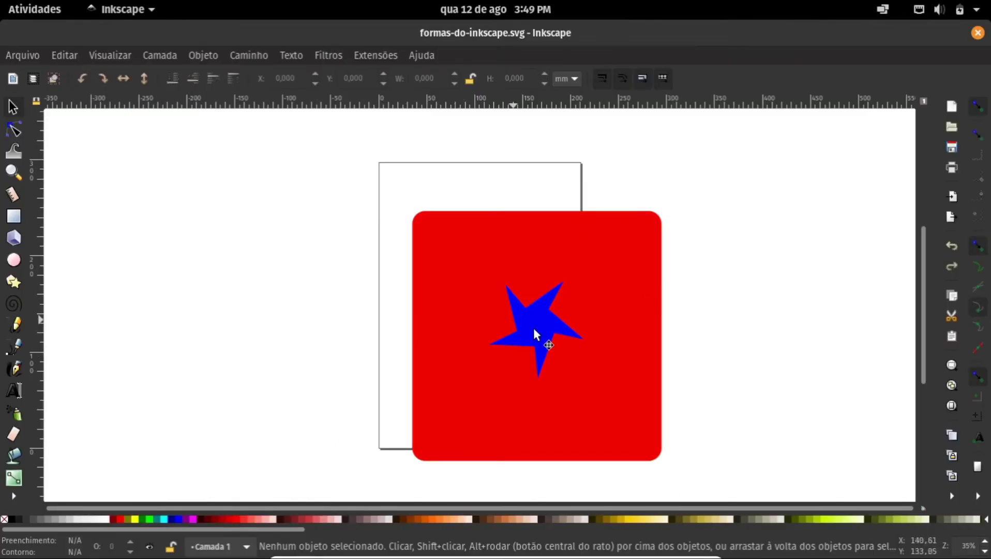
Spread the stacked shapes apart, with the blue star left of the page, the green segment over it and the red square to its right
{"action": "left_click_drag", "start_coordinate": [535, 321], "coordinate": [516, 328]}
{"action": "left_click_drag", "start_coordinate": [424, 347], "coordinate": [235, 243]}
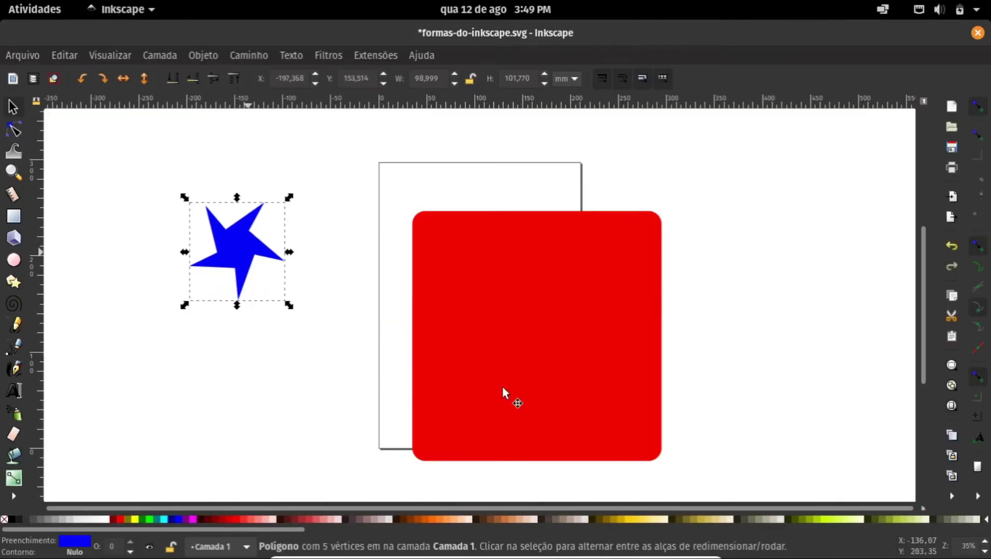
{"action": "left_click_drag", "start_coordinate": [589, 344], "coordinate": [769, 269]}
{"action": "left_click_drag", "start_coordinate": [546, 378], "coordinate": [476, 272]}
{"action": "left_click_drag", "start_coordinate": [770, 310], "coordinate": [720, 293]}
{"action": "left_click_drag", "start_coordinate": [262, 260], "coordinate": [285, 254]}
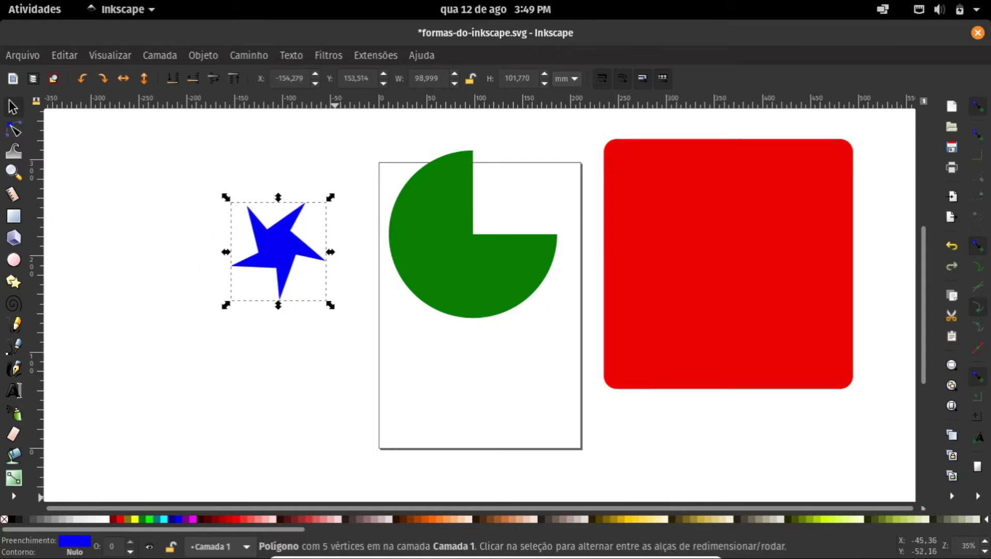
Lower the red square, green segment and blue star into a row around the middle of the page's height, and deselect everything
{"action": "mouse_move", "coordinate": [335, 557]}
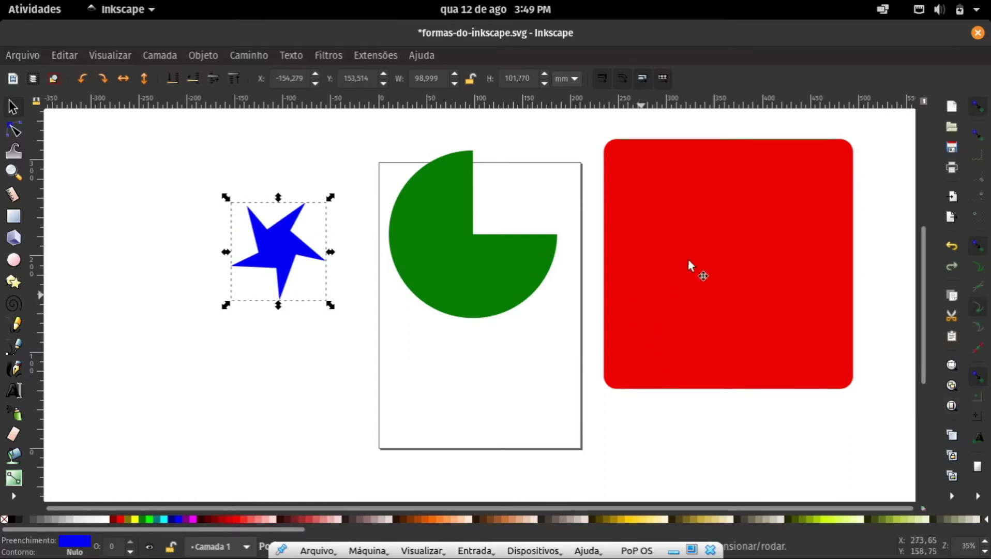
{"action": "left_click_drag", "start_coordinate": [695, 249], "coordinate": [695, 275]}
{"action": "left_click_drag", "start_coordinate": [456, 250], "coordinate": [456, 305]}
{"action": "left_click_drag", "start_coordinate": [278, 241], "coordinate": [283, 283]}
{"action": "left_click", "coordinate": [391, 182]}
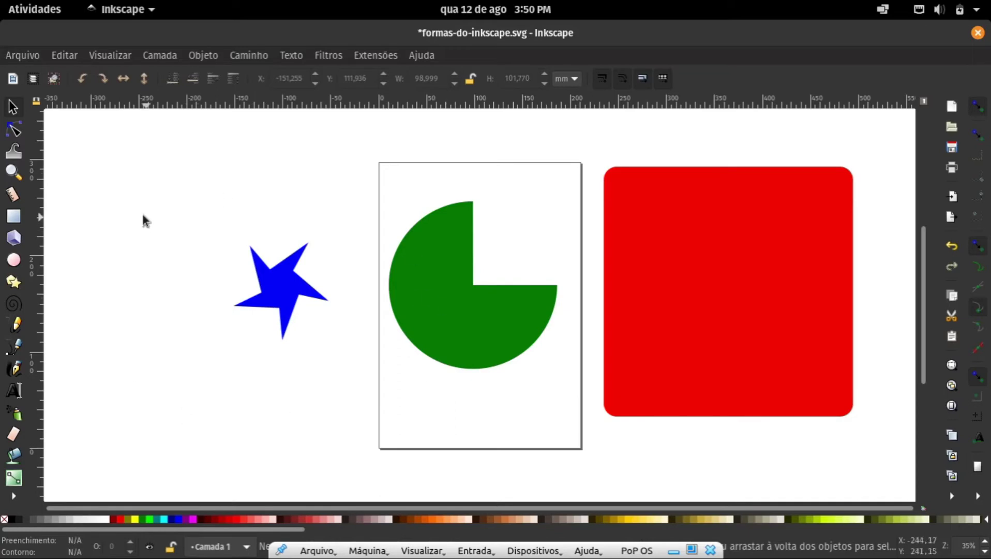
Open the saved formas-do-inkscape.svg from Documentos > Design open source in a second window
{"action": "left_click", "coordinate": [17, 56]}
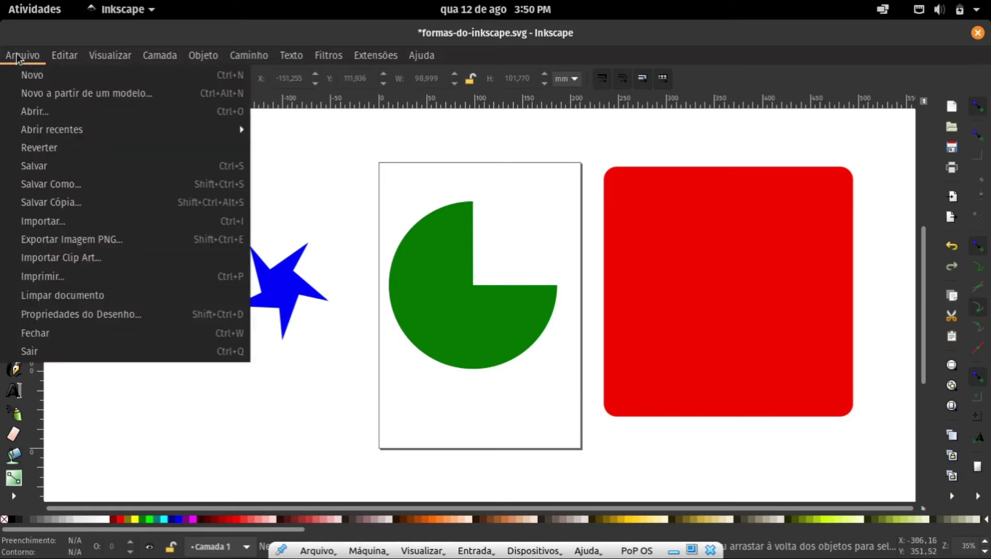
{"action": "left_click", "coordinate": [43, 111]}
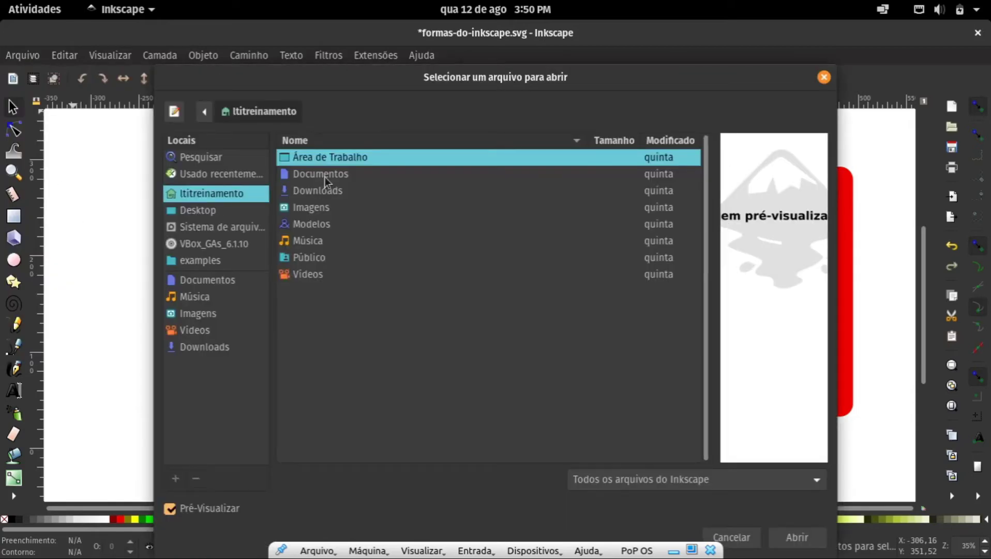
{"action": "double_click", "coordinate": [330, 173]}
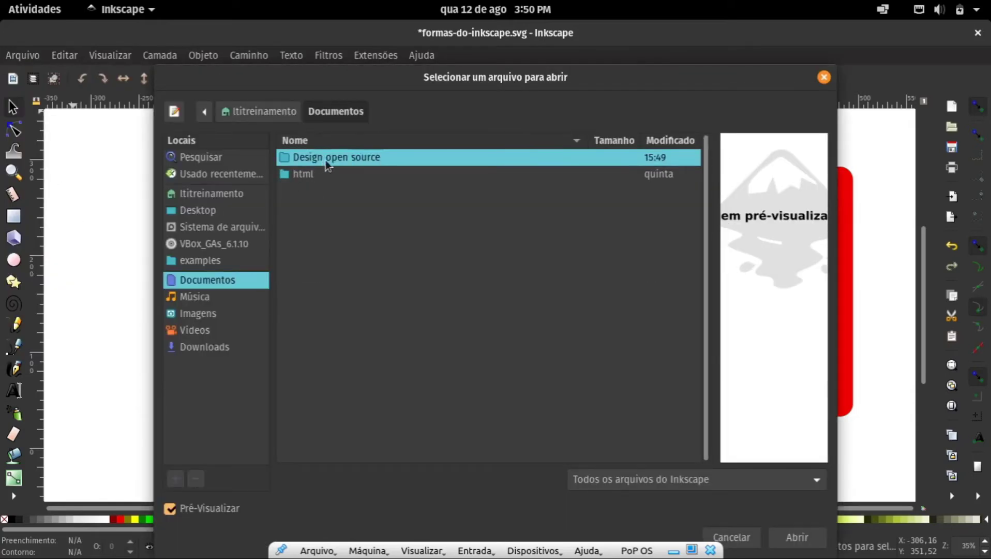
{"action": "double_click", "coordinate": [345, 155]}
{"action": "key", "text": "Down"}
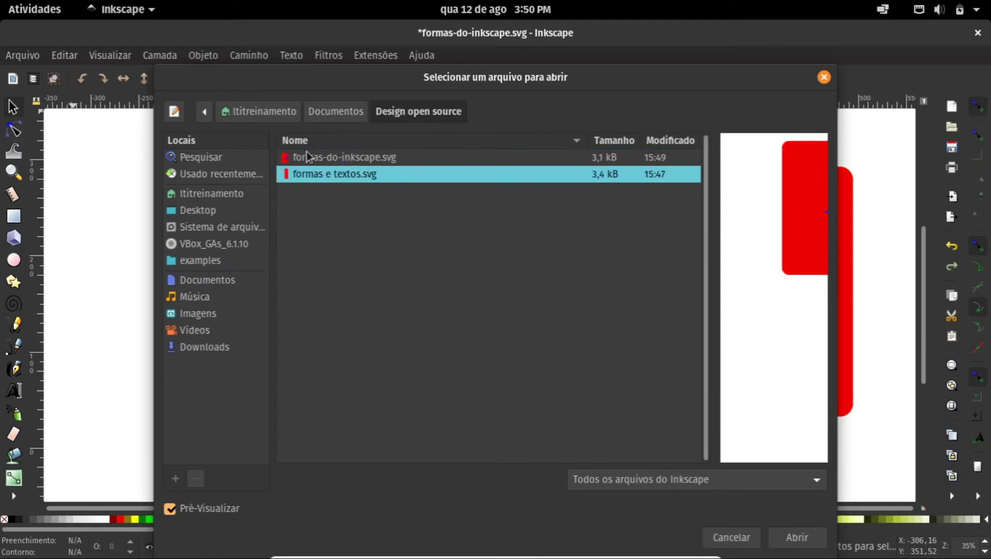
{"action": "left_click", "coordinate": [305, 159]}
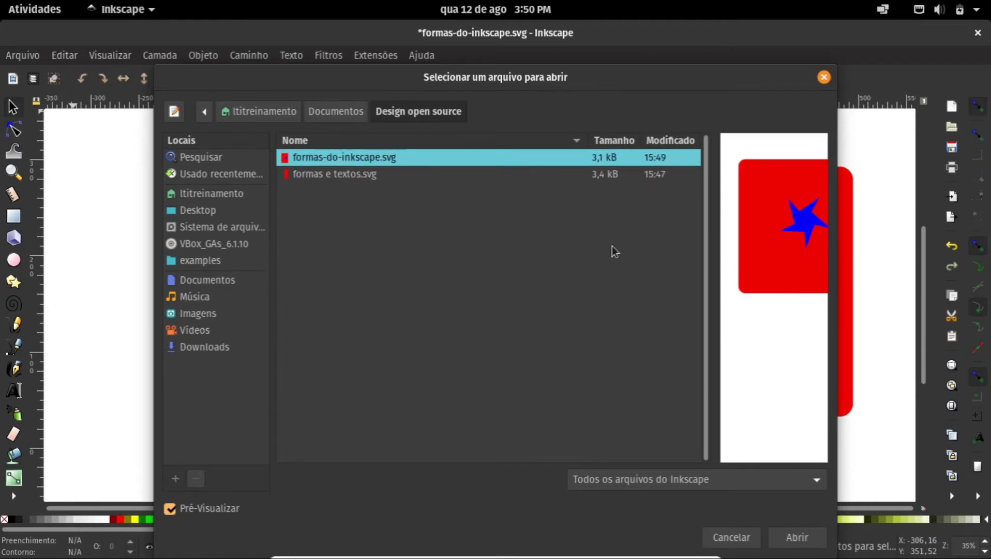
{"action": "left_click", "coordinate": [800, 545]}
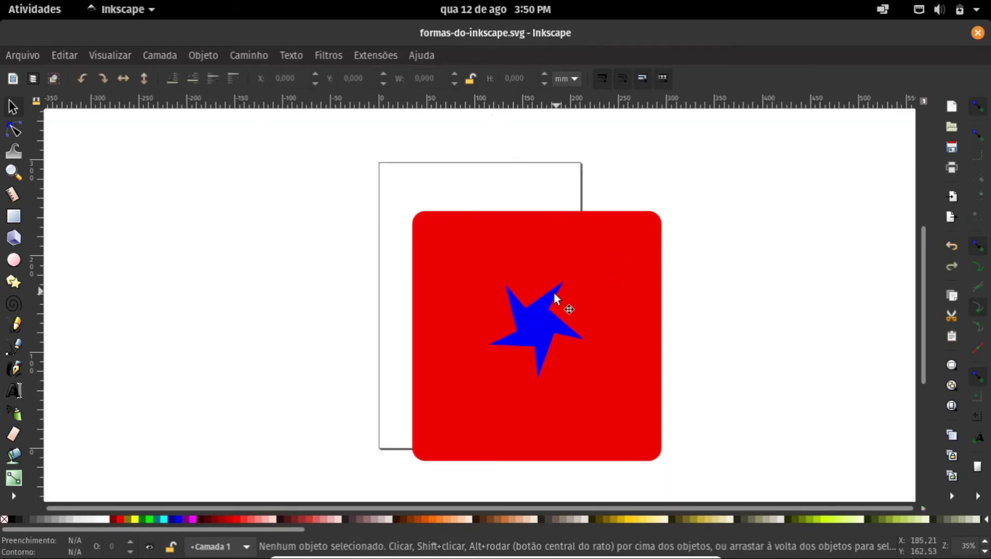
Compare the saved and the modified formas-do-inkscape.svg windows in the window switcher
{"action": "key", "text": "alt+Tab"}
{"action": "key", "text": "alt+Tab"}
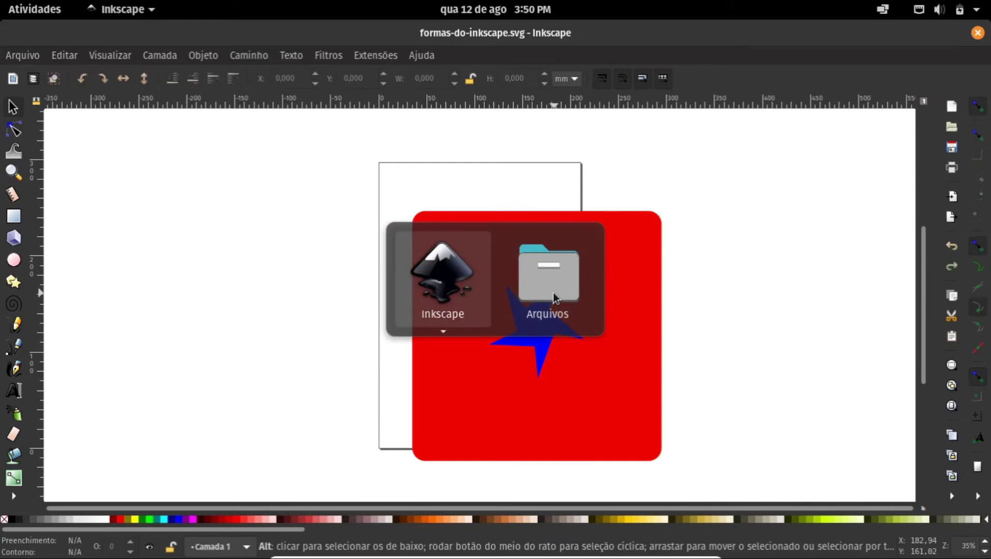
{"action": "key", "text": "alt+grave"}
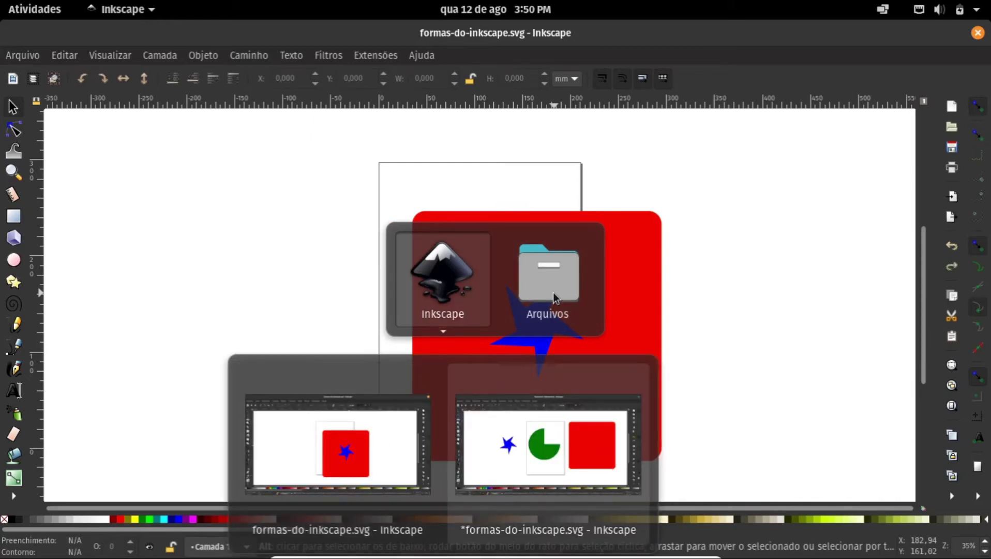
{"action": "key", "text": "alt+grave"}
{"action": "key", "text": "alt+grave"}
{"action": "key", "text": "alt+grave"}
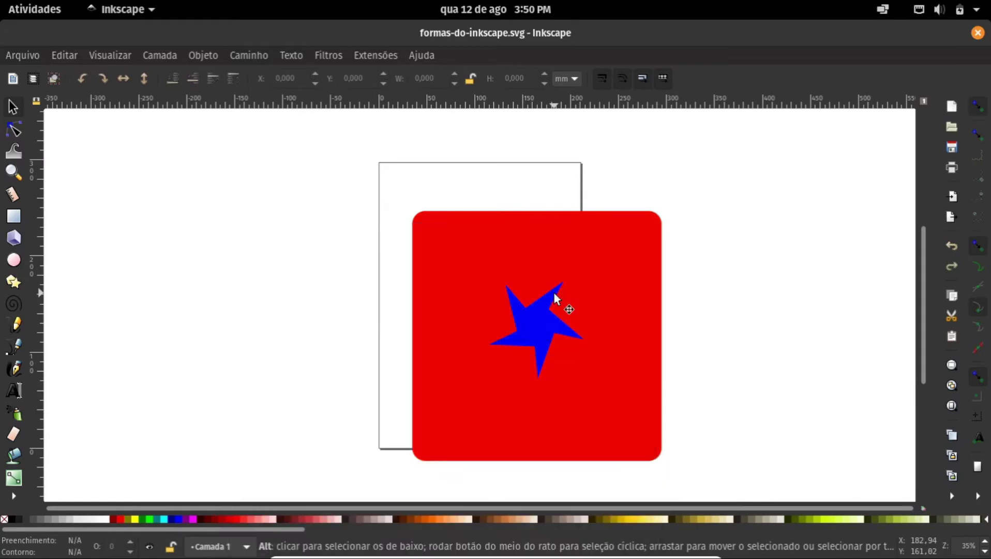
Spread the star, red square and green segment apart in the reopened copy, and close it without saving
{"action": "left_click_drag", "start_coordinate": [543, 323], "coordinate": [259, 292]}
{"action": "left_click_drag", "start_coordinate": [583, 317], "coordinate": [841, 276]}
{"action": "left_click_drag", "start_coordinate": [547, 346], "coordinate": [512, 304]}
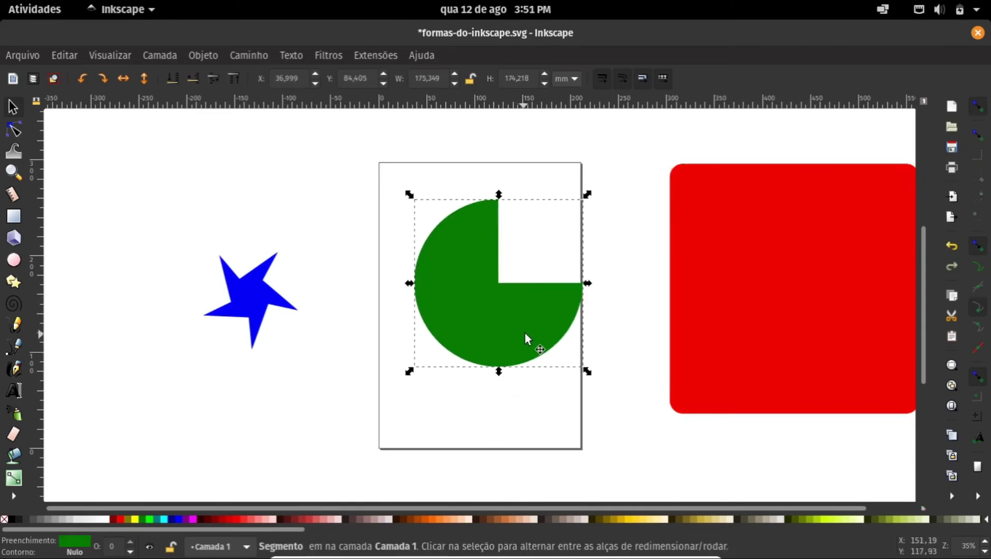
{"action": "left_click", "coordinate": [978, 33]}
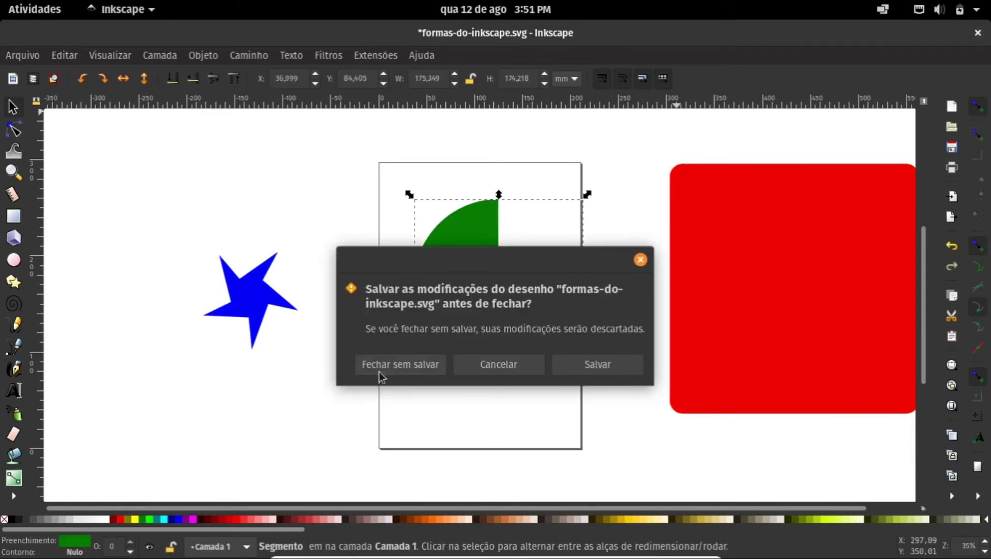
{"action": "left_click", "coordinate": [397, 364]}
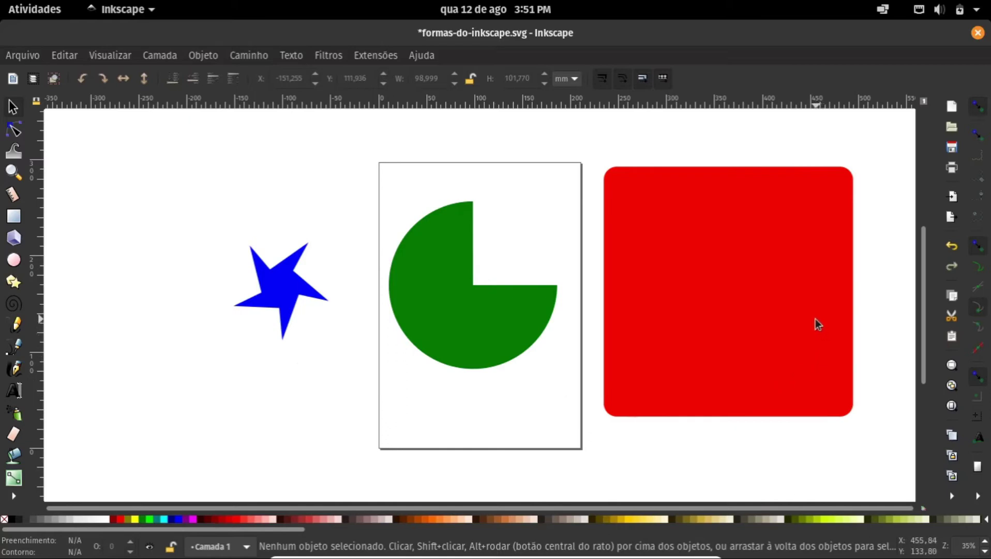
Move the red square over the right part of the green segment and place the blue star across the square's right edge
{"action": "left_click_drag", "start_coordinate": [803, 308], "coordinate": [680, 304]}
{"action": "left_click_drag", "start_coordinate": [297, 283], "coordinate": [517, 311]}
{"action": "left_click_drag", "start_coordinate": [624, 307], "coordinate": [728, 265]}
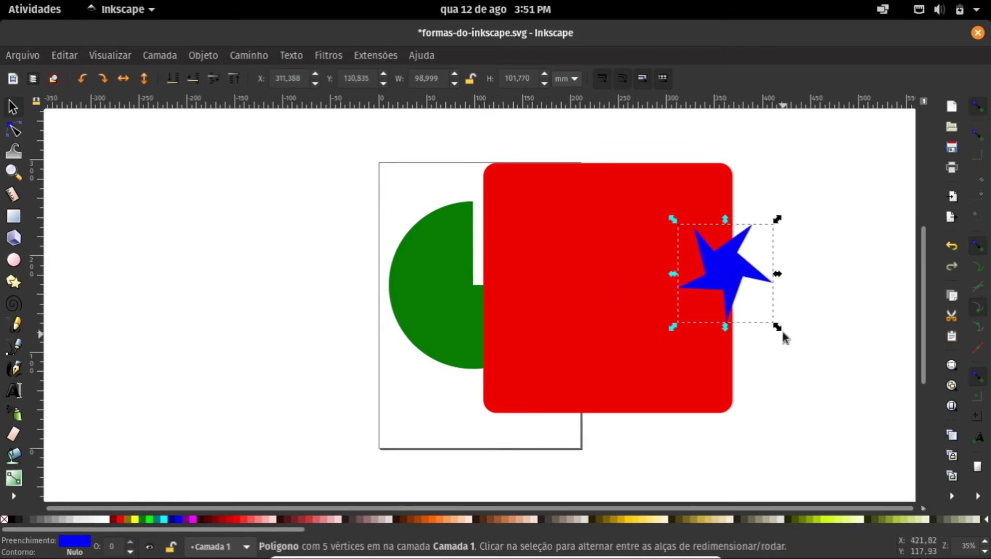
Enlarge the blue star to about 232 × 239 mm, keeping it overlapping the red square's right edge, and deselect it
{"action": "left_click_drag", "start_coordinate": [777, 326], "coordinate": [683, 325]}
{"action": "key", "text": "Escape"}
{"action": "left_click_drag", "start_coordinate": [776, 397], "coordinate": [735, 388]}
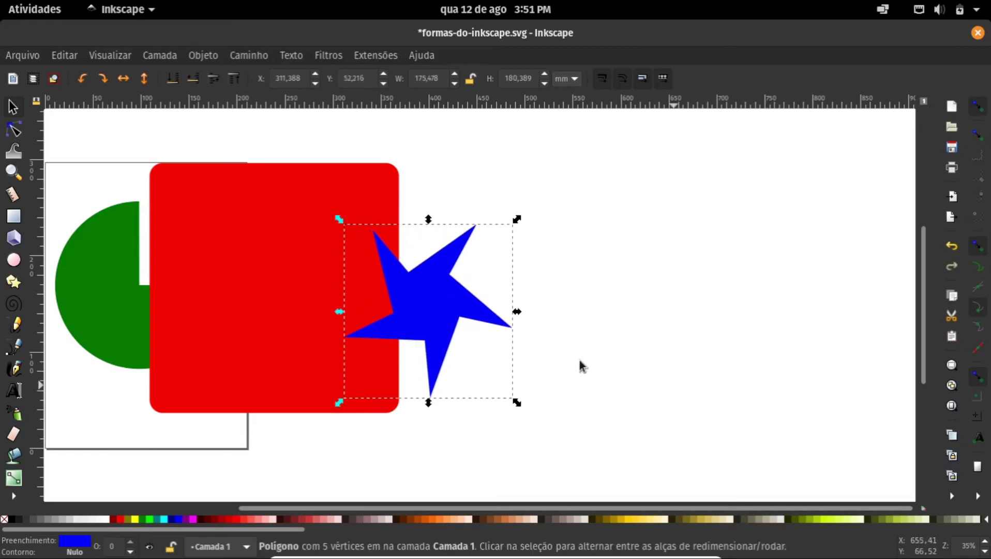
{"action": "left_click_drag", "start_coordinate": [516, 219], "coordinate": [542, 195]}
{"action": "left_click_drag", "start_coordinate": [458, 320], "coordinate": [448, 296]}
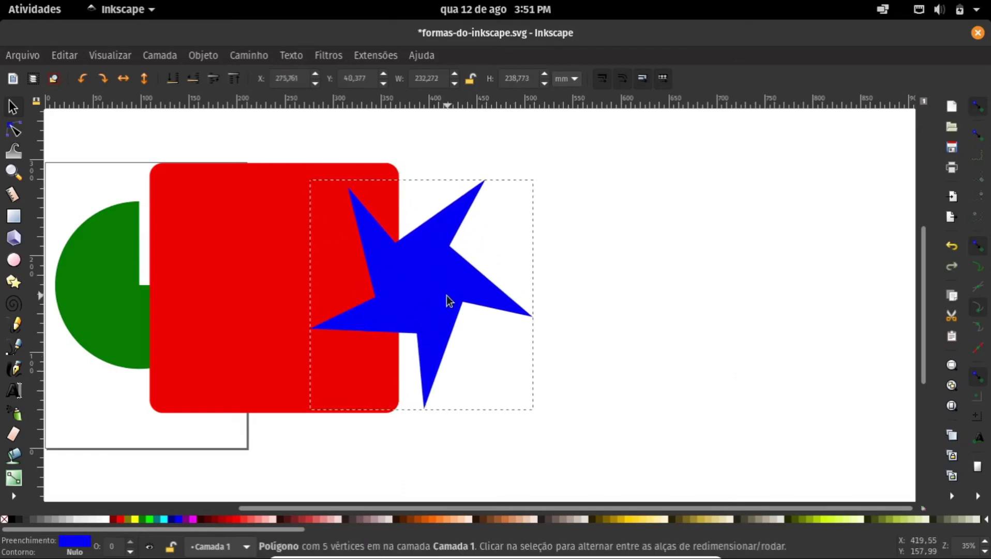
{"action": "left_click_drag", "start_coordinate": [409, 508], "coordinate": [278, 494]}
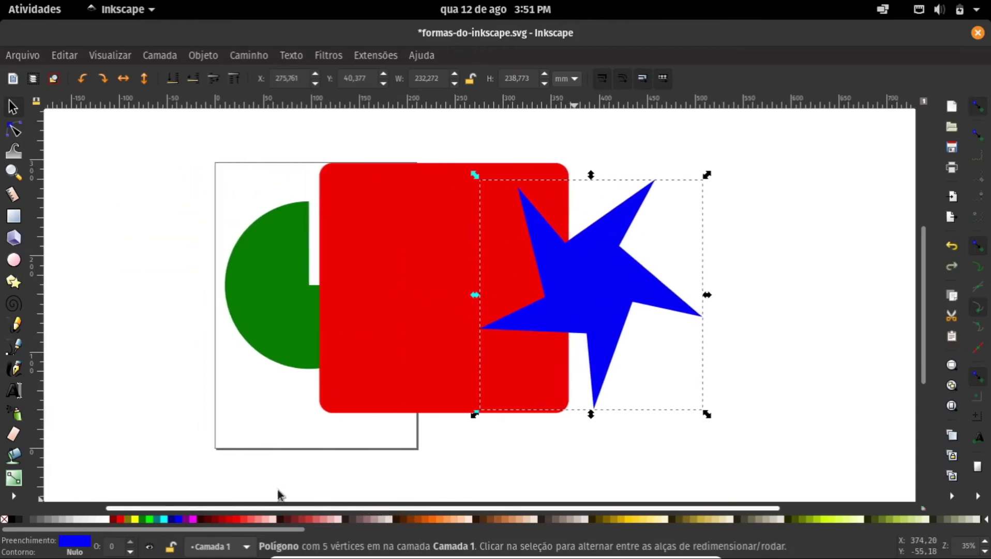
{"action": "left_click", "coordinate": [486, 450]}
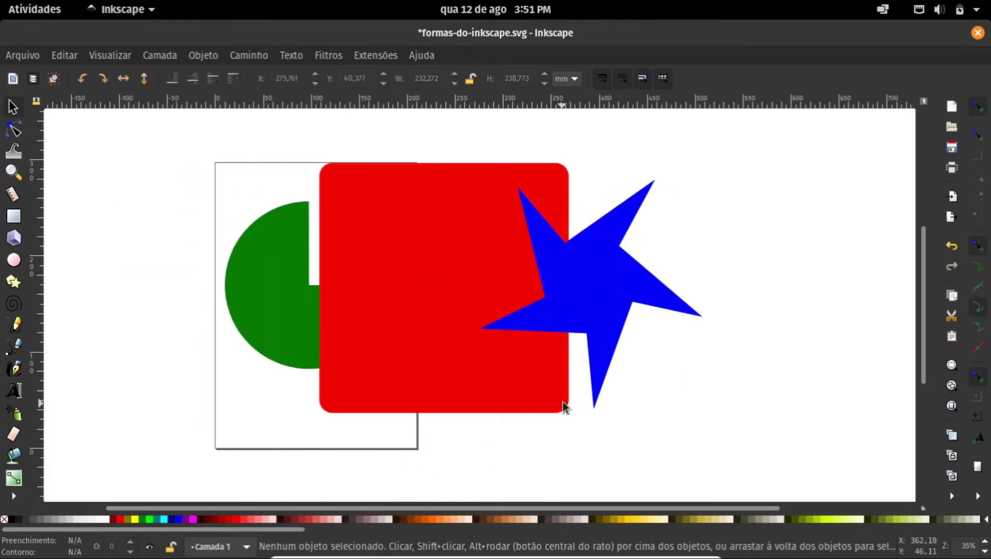
Select the blue star, the red square and the green segment individually, finishing with the blue star selected
{"action": "left_click", "coordinate": [589, 283]}
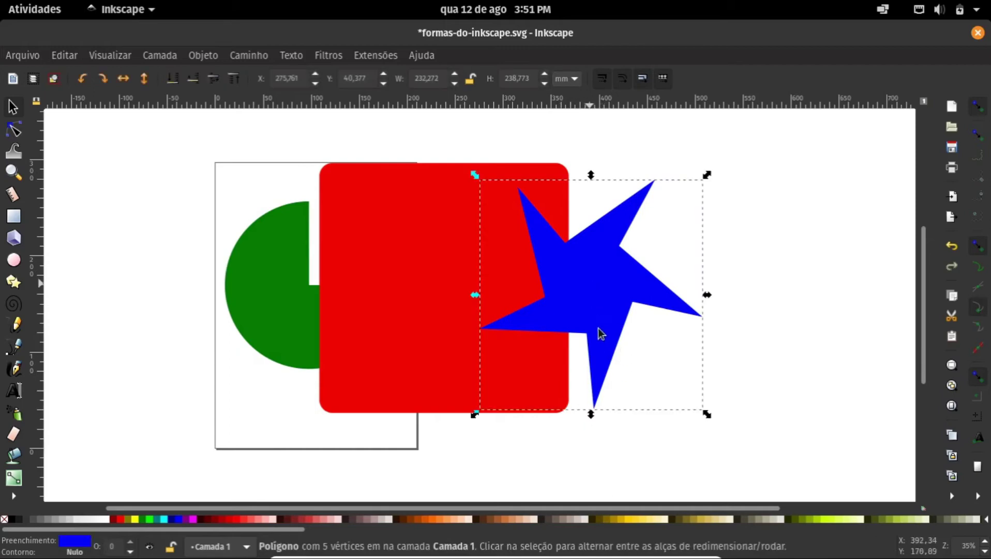
{"action": "left_click", "coordinate": [424, 271]}
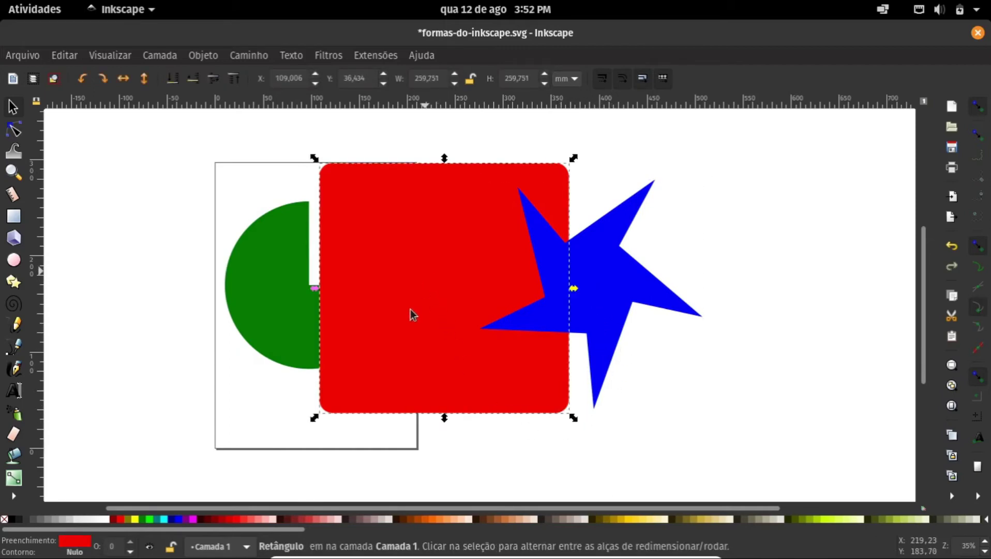
{"action": "left_click", "coordinate": [263, 290]}
{"action": "left_click", "coordinate": [491, 267]}
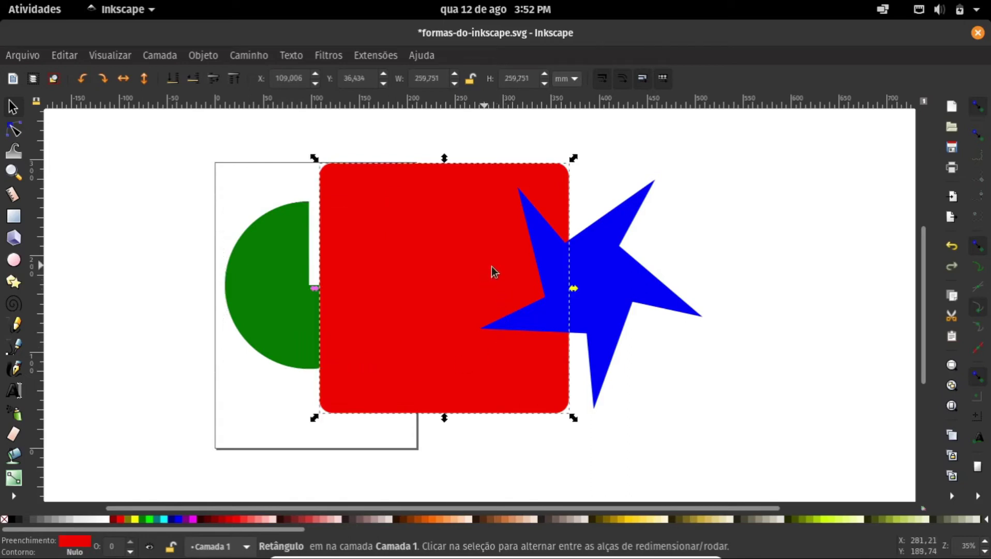
{"action": "left_click", "coordinate": [608, 276]}
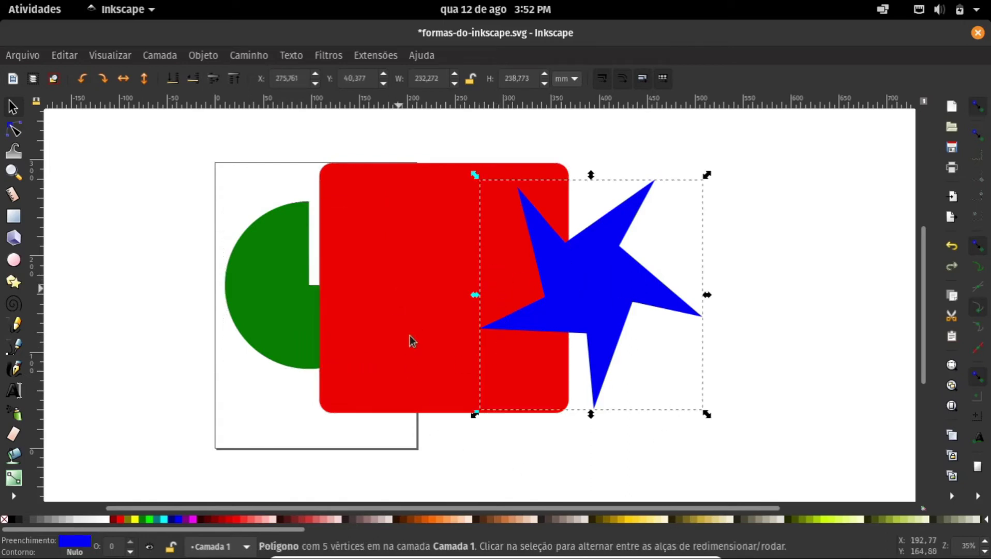
Move the red square to about X -35, Y 55 mm, fully covering the green segment, and place the blue star inside the square
{"action": "left_click_drag", "start_coordinate": [414, 264], "coordinate": [273, 246]}
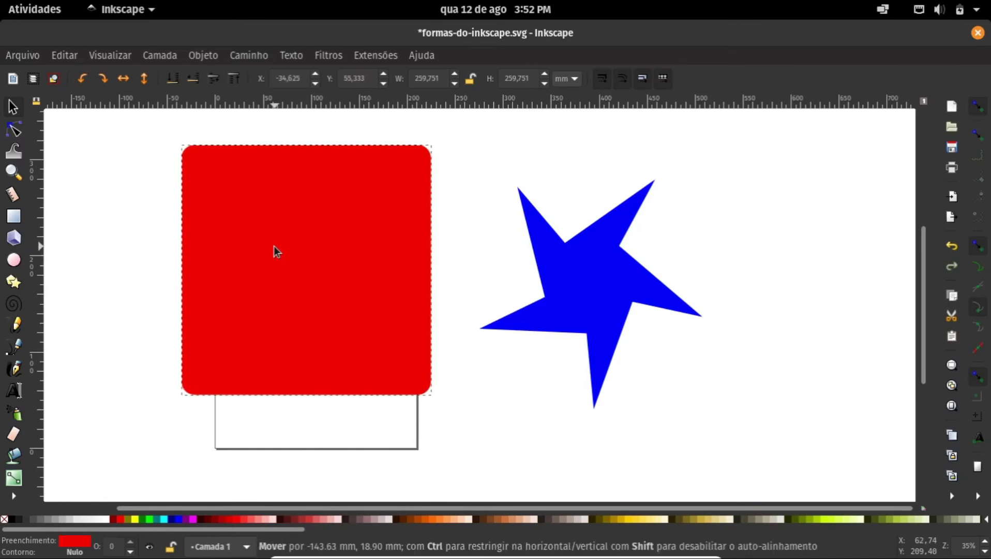
{"action": "left_click_drag", "start_coordinate": [550, 281], "coordinate": [312, 257]}
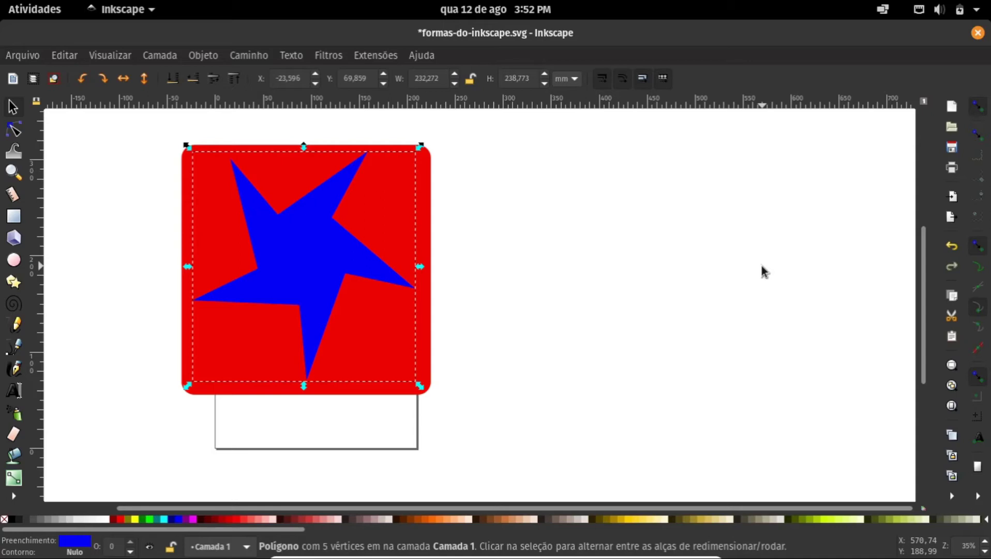
Cycle the selection repeatedly through the three stacked shapes, ending on the green segment hidden beneath the red square
{"action": "key", "text": "Tab"}
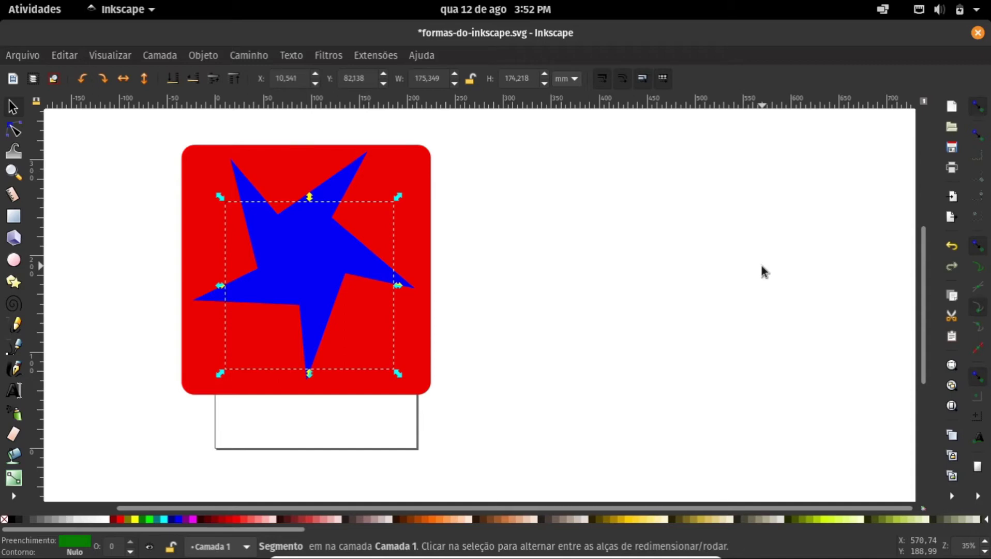
{"action": "key", "text": "Tab"}
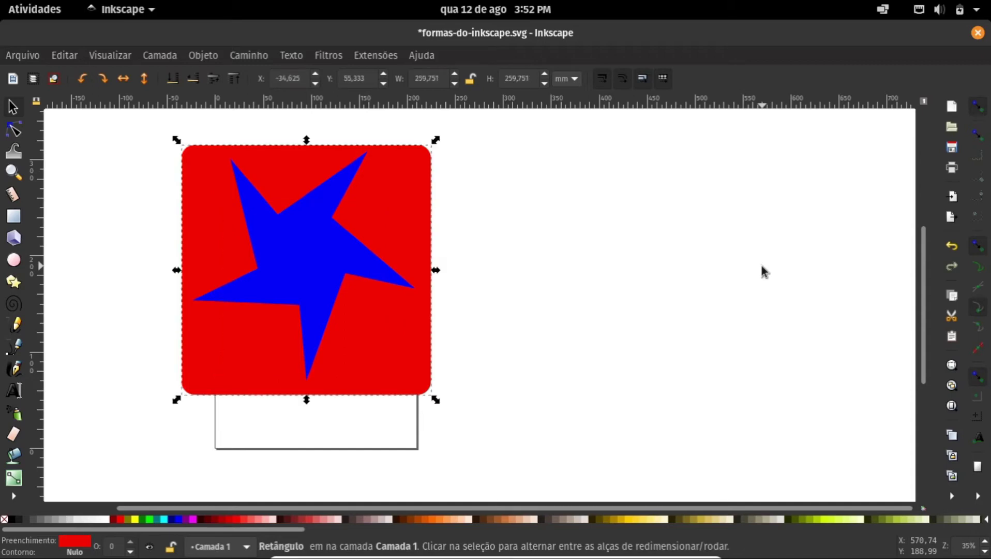
{"action": "key", "text": "Tab"}
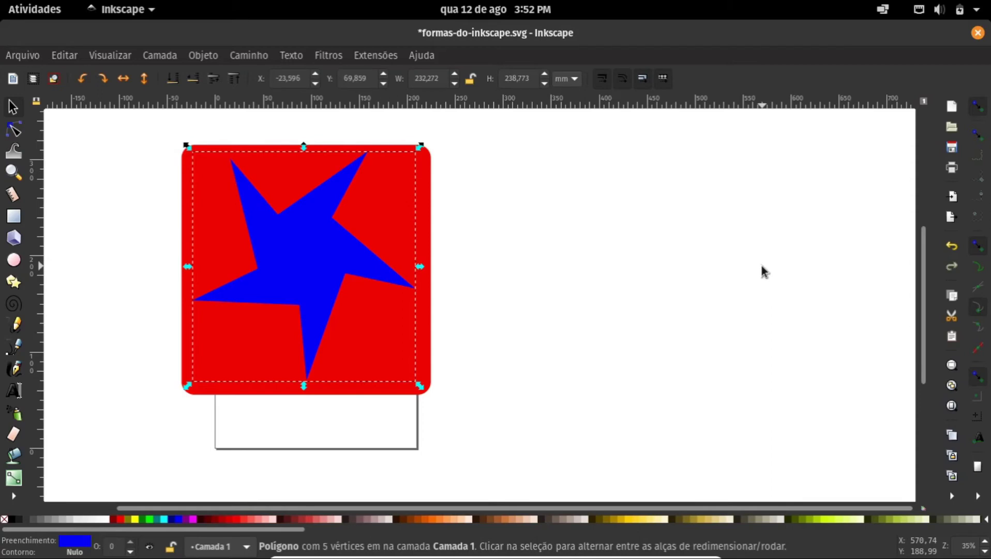
{"action": "key", "text": "Tab"}
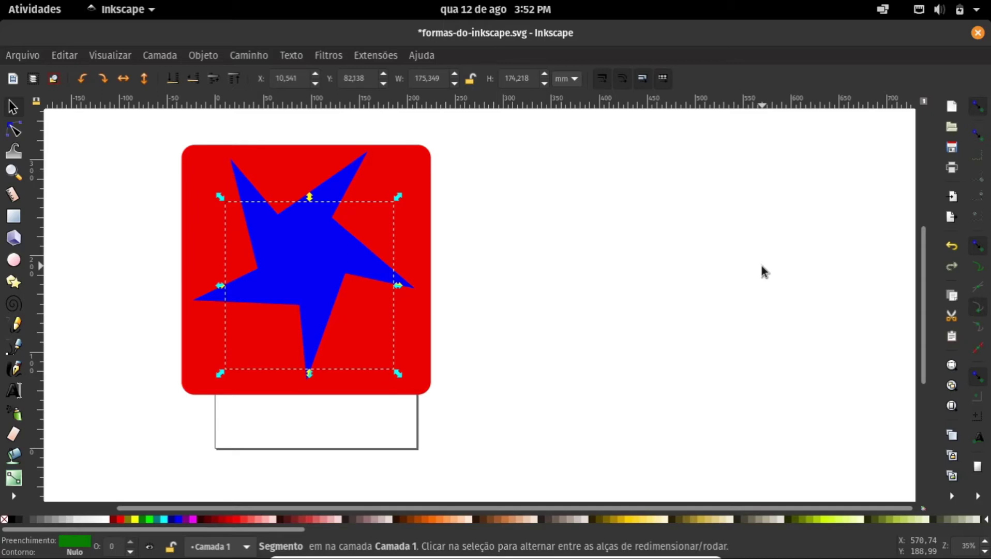
{"action": "key", "text": "Tab"}
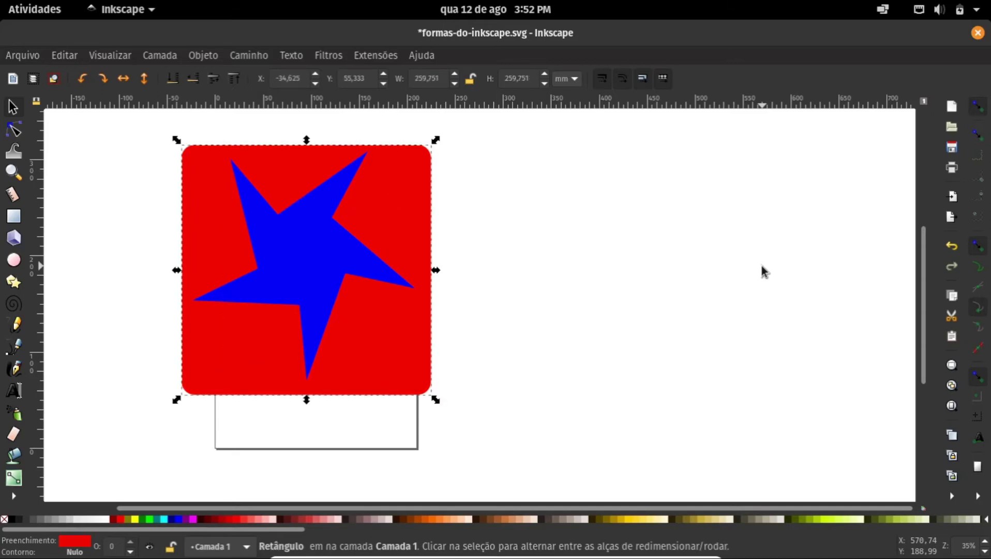
{"action": "key", "text": "Tab"}
{"action": "key", "text": "Tab"}
{"action": "key", "text": "Tab"}
{"action": "key", "text": "Tab"}
{"action": "key", "text": "Tab"}
{"action": "key", "text": "Tab"}
{"action": "key", "text": "Tab"}
{"action": "key", "text": "Tab"}
{"action": "key", "text": "Tab"}
{"action": "key", "text": "Tab"}
{"action": "key", "text": "Tab"}
{"action": "key", "text": "Tab"}
{"action": "key", "text": "Tab"}
{"action": "key", "text": "Tab"}
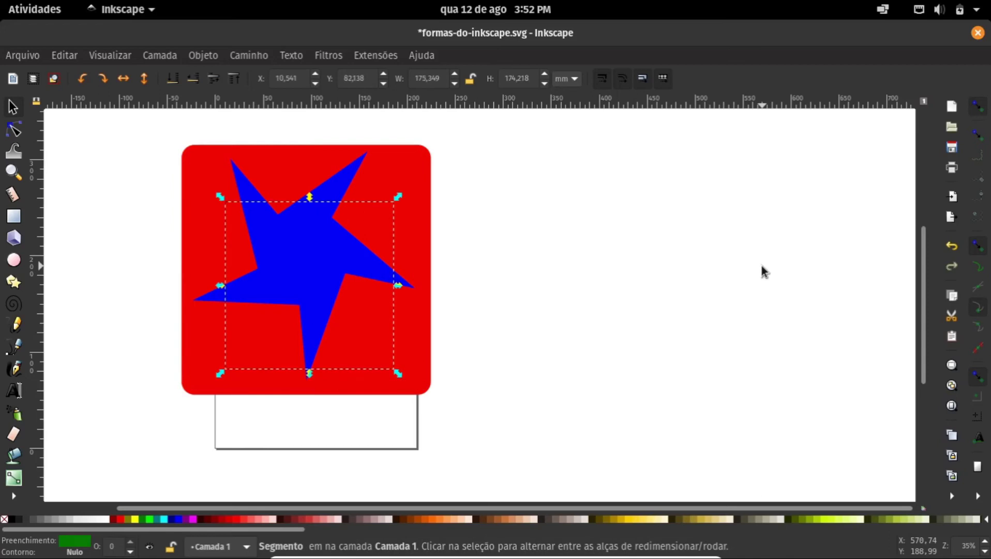
Nudge the green segment horizontally out from under the red square to X about 262 mm, clear of the square's right edge
{"action": "key", "text": "Right"}
{"action": "key", "text": "Right"}
{"action": "key", "text": "Right"}
{"action": "key", "text": "Right"}
{"action": "key", "text": "Right"}
{"action": "key", "text": "Right"}
{"action": "key", "text": "Right"}
{"action": "key", "text": "Right"}
{"action": "key", "text": "Right"}
{"action": "key", "text": "Right"}
{"action": "key", "text": "Right"}
{"action": "key", "text": "Right"}
{"action": "key", "text": "Right"}
{"action": "key", "text": "Right"}
{"action": "key", "text": "Right"}
{"action": "key", "text": "Right"}
{"action": "key", "text": "Right"}
{"action": "key", "text": "Right"}
{"action": "key", "text": "Right"}
{"action": "key", "text": "Right"}
{"action": "key", "text": "Right"}
{"action": "key", "text": "Right"}
{"action": "key", "text": "Right"}
{"action": "key", "text": "Right"}
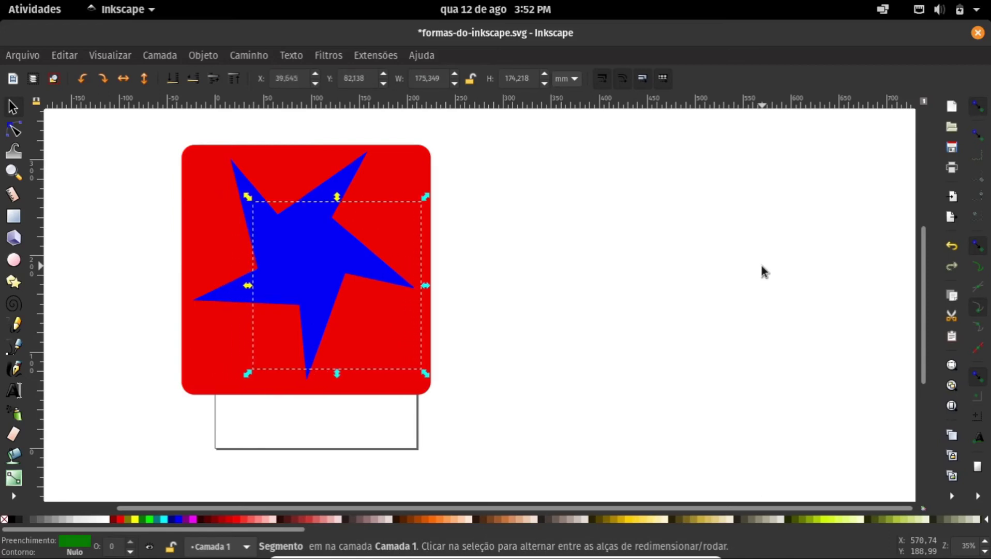
{"action": "key", "text": "Right"}
{"action": "key", "text": "Right"}
{"action": "key", "text": "Right"}
{"action": "key", "text": "Right"}
{"action": "key", "text": "Right"}
{"action": "key", "text": "Right"}
{"action": "key", "text": "Right"}
{"action": "key", "text": "Right"}
{"action": "key", "text": "Right"}
{"action": "key", "text": "Right"}
{"action": "key", "text": "Right"}
{"action": "key", "text": "Right"}
{"action": "key", "text": "Right"}
{"action": "key", "text": "Right"}
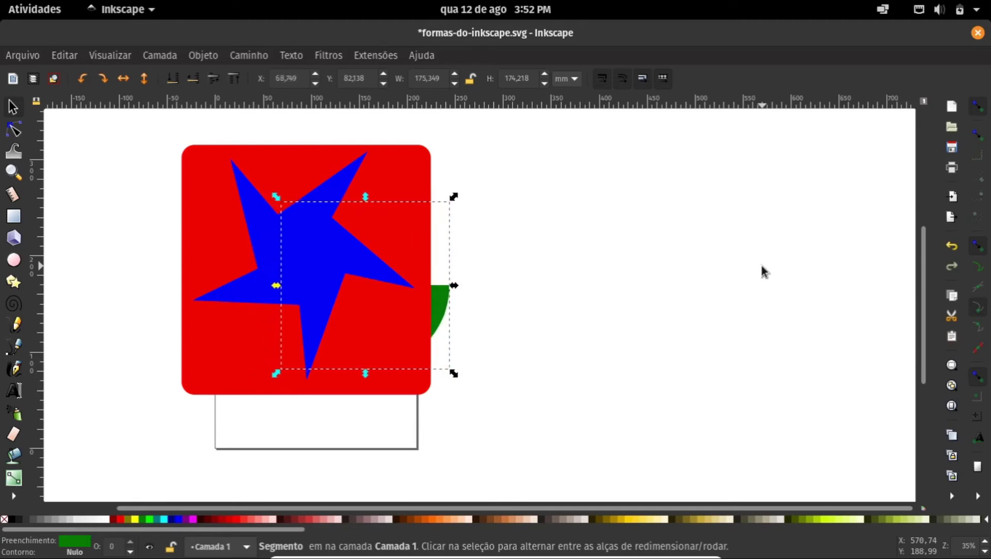
{"action": "key", "text": "Right"}
{"action": "key", "text": "Right"}
{"action": "key", "text": "Right"}
{"action": "key", "text": "Right"}
{"action": "key", "text": "Right"}
{"action": "key", "text": "Right"}
{"action": "key", "text": "Right"}
{"action": "key", "text": "Right"}
{"action": "key", "text": "Right"}
{"action": "key", "text": "Right"}
{"action": "key", "text": "Right"}
{"action": "key", "text": "Right"}
{"action": "key", "text": "Right"}
{"action": "key", "text": "Right"}
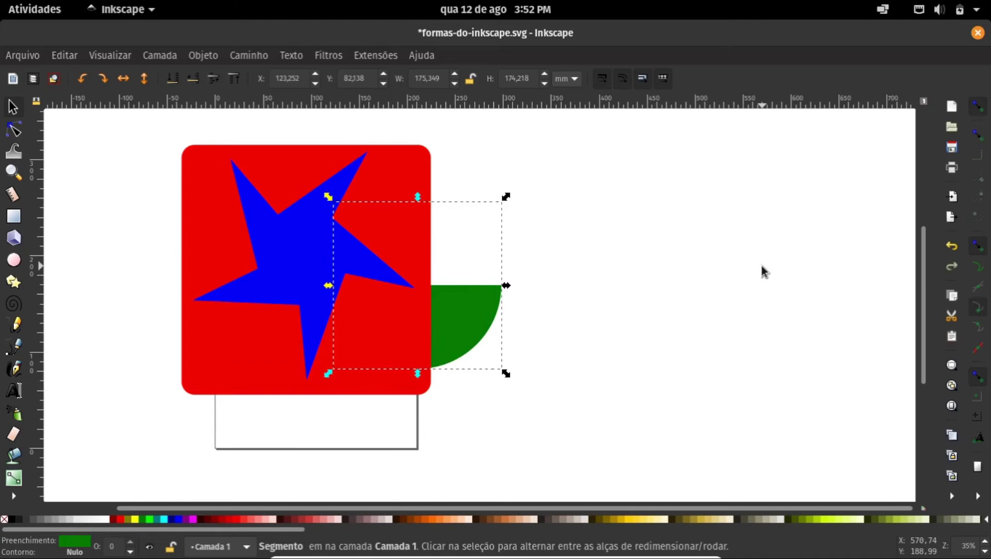
{"action": "key", "text": "Right"}
{"action": "key", "text": "Right"}
{"action": "key", "text": "Right"}
{"action": "key", "text": "Right"}
{"action": "key", "text": "Right"}
{"action": "key", "text": "Right"}
{"action": "key", "text": "Right"}
{"action": "key", "text": "Right"}
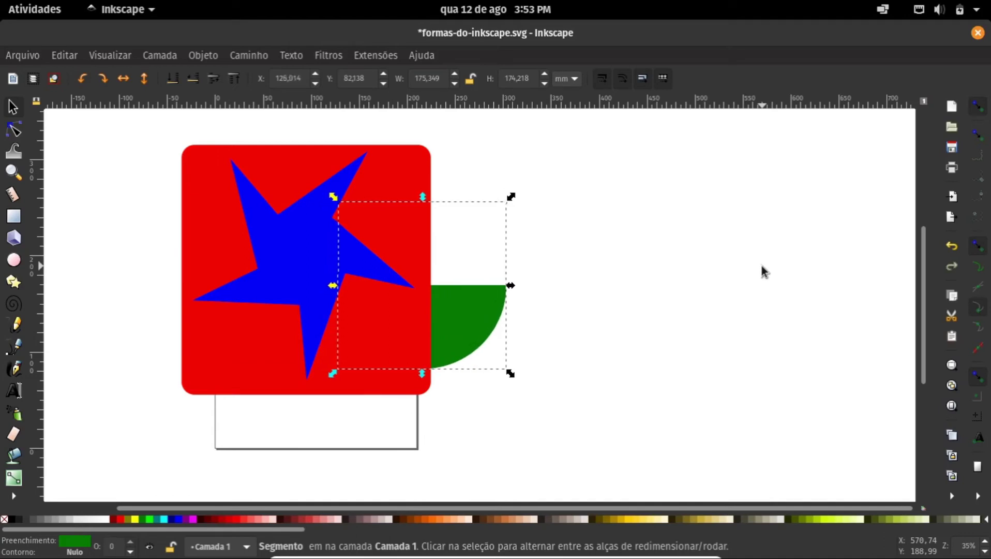
{"action": "key", "text": "Right"}
{"action": "key", "text": "Right"}
{"action": "key", "text": "Right"}
{"action": "key", "text": "Right"}
{"action": "key", "text": "Right"}
{"action": "key", "text": "Right"}
{"action": "key", "text": "Right"}
{"action": "key", "text": "Right"}
{"action": "key", "text": "Right"}
{"action": "key", "text": "Right"}
{"action": "key", "text": "Right"}
{"action": "key", "text": "Right"}
{"action": "key", "text": "Right"}
{"action": "key", "text": "Right"}
{"action": "key", "text": "Right"}
{"action": "key", "text": "Right"}
{"action": "key", "text": "Right"}
{"action": "key", "text": "Right"}
{"action": "key", "text": "Right"}
{"action": "key", "text": "Right"}
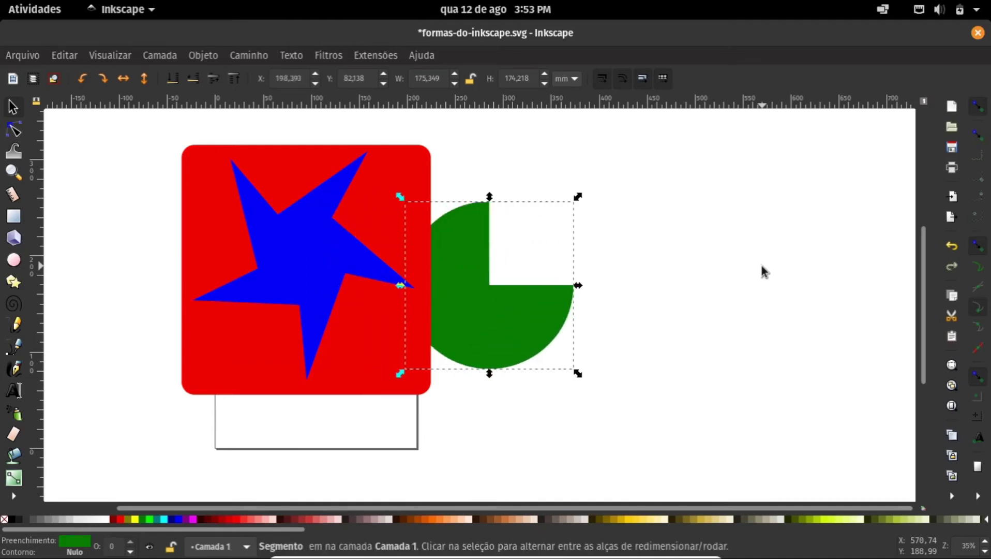
{"action": "key", "text": "Right"}
{"action": "key", "text": "Right"}
{"action": "key", "text": "Right"}
{"action": "key", "text": "Right"}
{"action": "key", "text": "Right"}
{"action": "key", "text": "Right"}
{"action": "key", "text": "Right"}
{"action": "key", "text": "Right"}
{"action": "key", "text": "Right"}
{"action": "key", "text": "Right"}
{"action": "key", "text": "Right"}
{"action": "key", "text": "Right"}
{"action": "key", "text": "Right"}
{"action": "key", "text": "Right"}
{"action": "key", "text": "Right"}
{"action": "key", "text": "Right"}
{"action": "key", "text": "Right"}
{"action": "key", "text": "Right"}
{"action": "key", "text": "Right"}
{"action": "key", "text": "Right"}
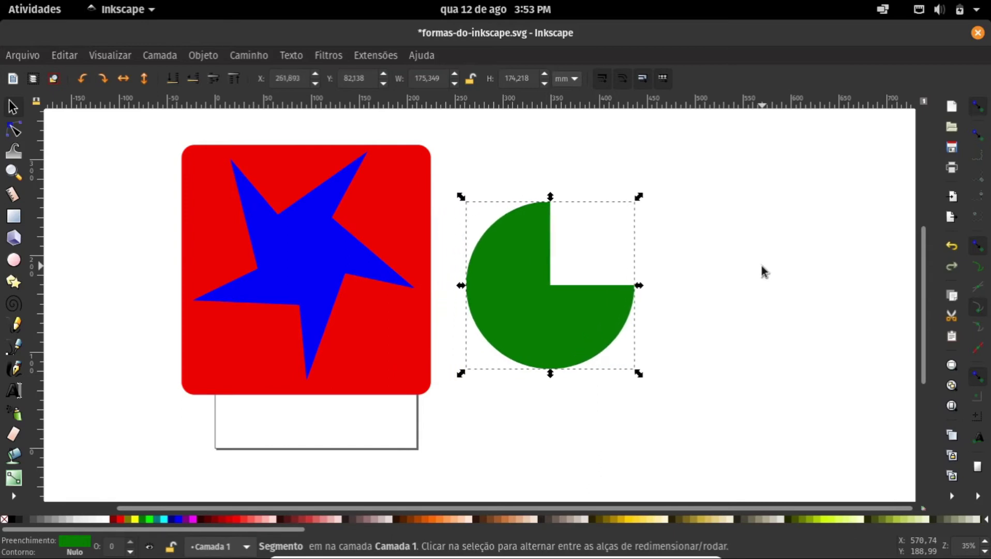
{"action": "key", "text": "Right"}
{"action": "key", "text": "Right"}
{"action": "key", "text": "Right"}
{"action": "key", "text": "Right"}
{"action": "key", "text": "Right"}
{"action": "key", "text": "Right"}
{"action": "key", "text": "Right"}
{"action": "key", "text": "Right"}
{"action": "key", "text": "Right"}
{"action": "key", "text": "Right"}
{"action": "key", "text": "Right"}
{"action": "key", "text": "Right"}
{"action": "key", "text": "Right"}
{"action": "key", "text": "Right"}
{"action": "key", "text": "Right"}
{"action": "key", "text": "Right"}
{"action": "key", "text": "Right"}
{"action": "key", "text": "Right"}
{"action": "key", "text": "Right"}
{"action": "key", "text": "Right"}
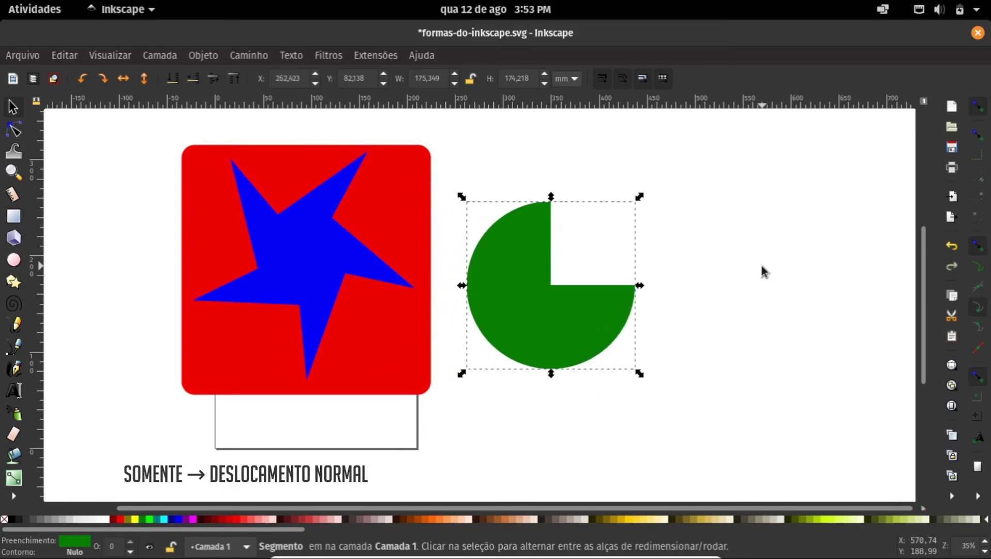
Nudge the green segment horizontally away from the red square in normal increments, to X about 288 mm
{"action": "key", "text": "Right"}
{"action": "key", "text": "Right"}
{"action": "key", "text": "Right"}
{"action": "key", "text": "Right"}
{"action": "key", "text": "Right"}
{"action": "key", "text": "Right"}
{"action": "key", "text": "Right"}
{"action": "key", "text": "Right"}
{"action": "key", "text": "Right"}
{"action": "key", "text": "Right"}
{"action": "key", "text": "Right"}
{"action": "key", "text": "Right"}
{"action": "key", "text": "Right"}
{"action": "key", "text": "Right"}
{"action": "key", "text": "Right"}
{"action": "key", "text": "Right"}
{"action": "key", "text": "Right"}
{"action": "key", "text": "Right"}
{"action": "key", "text": "Right"}
{"action": "key", "text": "Right"}
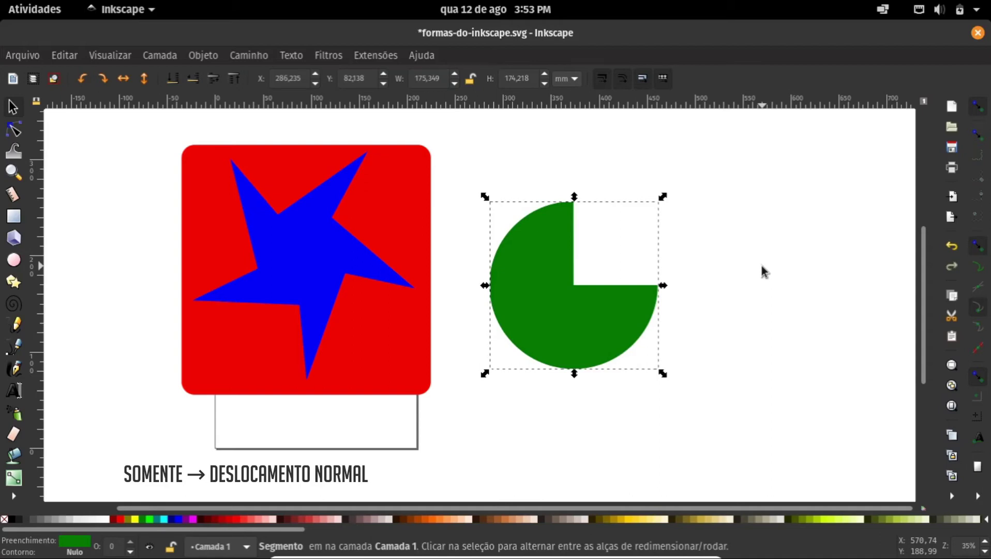
{"action": "key", "text": "Right"}
{"action": "key", "text": "Right"}
{"action": "key", "text": "Right"}
{"action": "key", "text": "Right"}
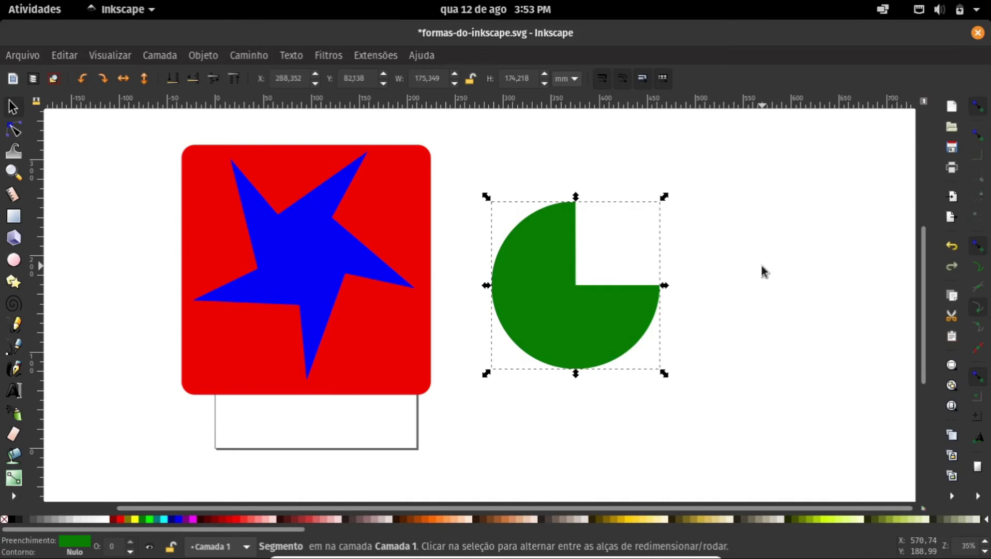
Nudge the green segment farther away from the red square in enlarged increments, to X about 437 mm
{"action": "key", "text": "shift"}
{"action": "key", "text": "shift+Right"}
{"action": "key", "text": "shift+Right"}
{"action": "key", "text": "shift+Right"}
{"action": "key", "text": "shift+Right"}
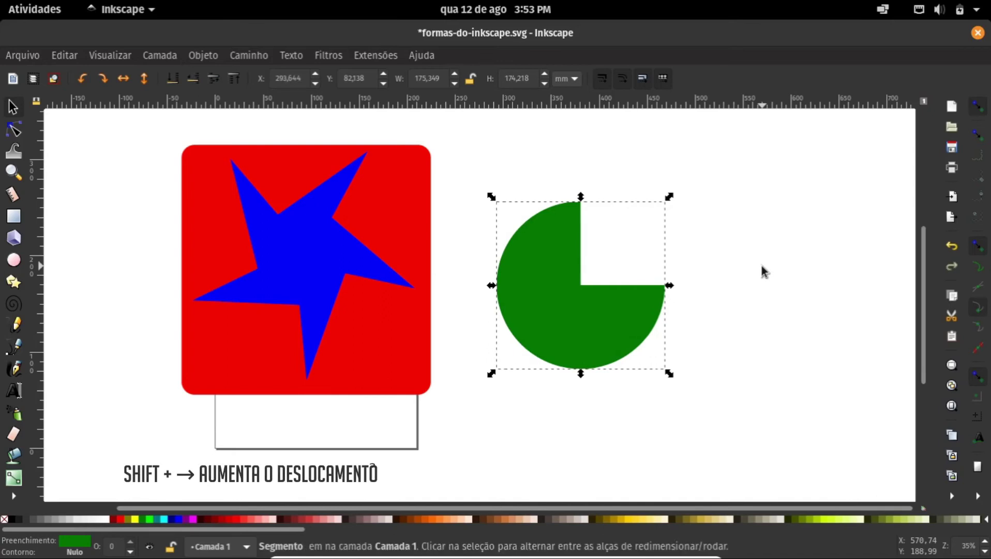
{"action": "key", "text": "shift+Right"}
{"action": "key", "text": "shift+Right"}
{"action": "key", "text": "shift+Right"}
{"action": "key", "text": "shift+Right"}
{"action": "key", "text": "shift+Right"}
{"action": "key", "text": "shift+Right"}
{"action": "key", "text": "shift+Right"}
{"action": "key", "text": "shift+Right"}
{"action": "key", "text": "shift+Right"}
{"action": "key", "text": "shift+Right"}
{"action": "key", "text": "shift+Right"}
{"action": "key", "text": "shift+Right"}
{"action": "key", "text": "shift+Right"}
{"action": "key", "text": "shift+Right"}
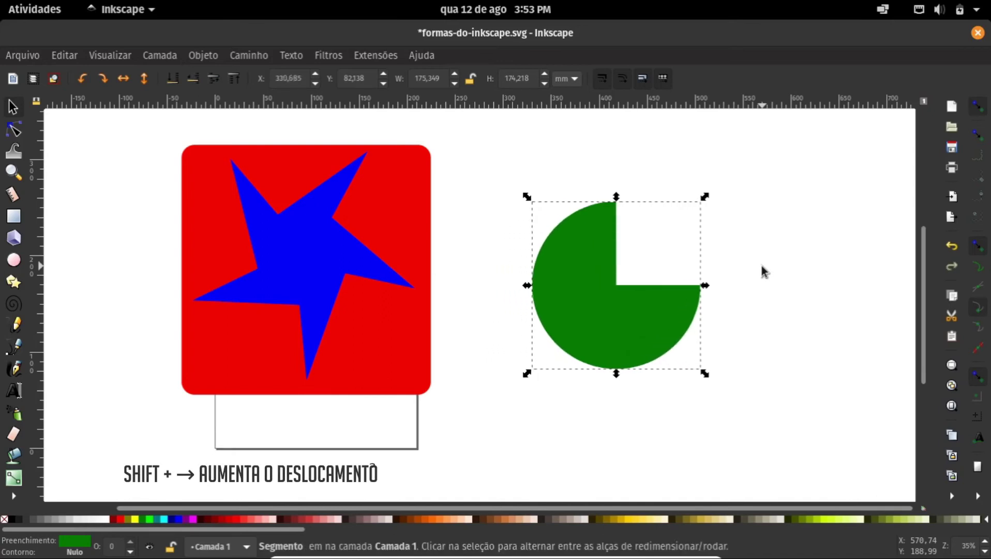
{"action": "key", "text": "shift+Right"}
{"action": "key", "text": "shift+Right"}
{"action": "key", "text": "shift+Right"}
{"action": "key", "text": "shift+Right"}
{"action": "key", "text": "shift+Right"}
{"action": "key", "text": "shift+Right"}
{"action": "key", "text": "shift+Right"}
{"action": "key", "text": "shift+Right"}
{"action": "key", "text": "shift+Right"}
{"action": "key", "text": "shift+Right"}
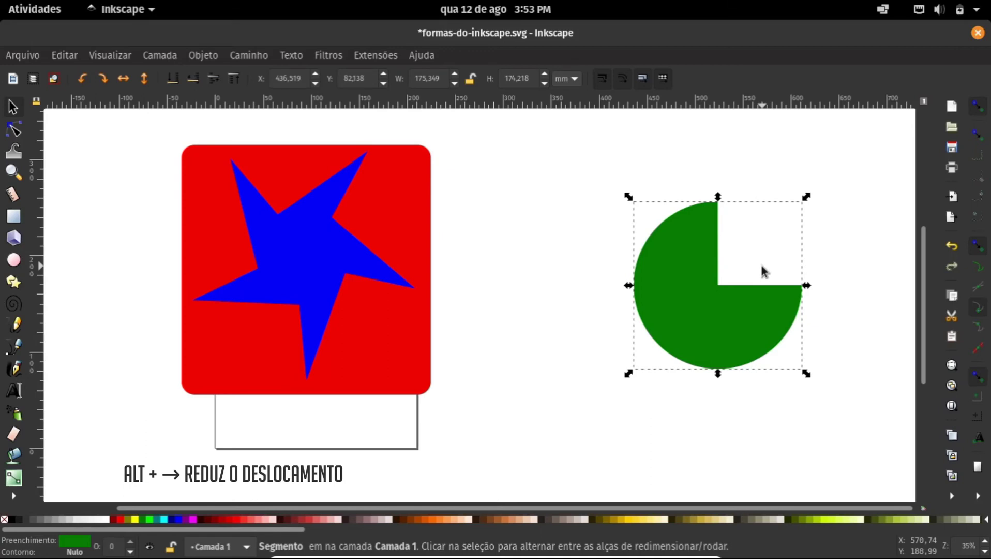
Nudge the green segment back in enlarged increments until it meets the red square's right edge, at X about 225 mm
{"action": "key", "text": "shift+Left"}
{"action": "key", "text": "shift+Left"}
{"action": "key", "text": "shift+Left"}
{"action": "key", "text": "shift+Left"}
{"action": "key", "text": "shift+Left"}
{"action": "key", "text": "shift+Left"}
{"action": "key", "text": "shift+Left"}
{"action": "key", "text": "shift+Left"}
{"action": "key", "text": "shift+Left"}
{"action": "key", "text": "shift+Left"}
{"action": "key", "text": "shift+Left"}
{"action": "key", "text": "shift+Left"}
{"action": "key", "text": "shift+Left"}
{"action": "key", "text": "shift+Left"}
{"action": "key", "text": "shift+Left"}
{"action": "key", "text": "shift+Left"}
{"action": "key", "text": "shift+Left"}
{"action": "key", "text": "shift+Left"}
{"action": "key", "text": "shift+Left"}
{"action": "key", "text": "shift+Left"}
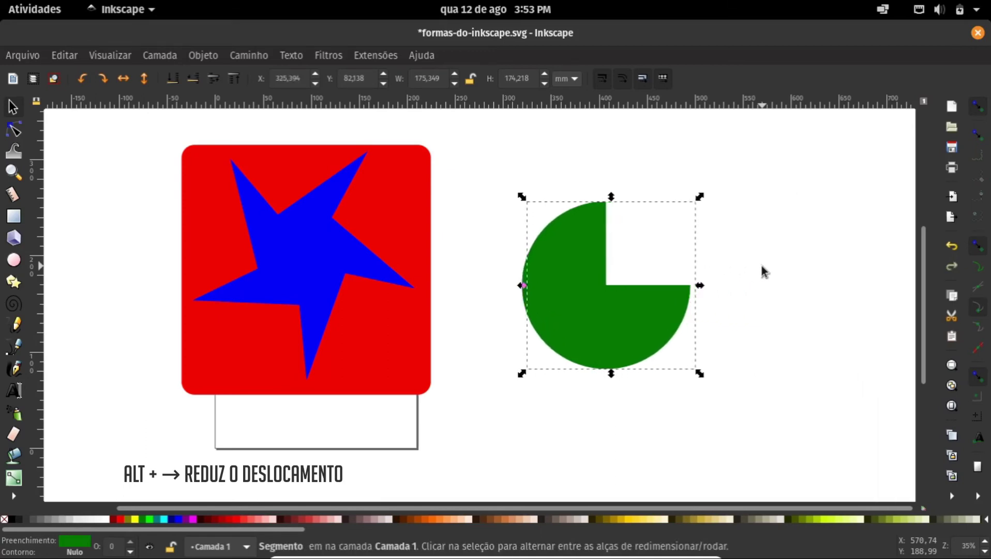
{"action": "key", "text": "shift+Left"}
{"action": "key", "text": "shift+Left"}
{"action": "key", "text": "shift+Left"}
{"action": "key", "text": "shift+Left"}
{"action": "key", "text": "shift+Left"}
{"action": "key", "text": "shift+Left"}
{"action": "key", "text": "shift+Left"}
{"action": "key", "text": "shift+Left"}
{"action": "key", "text": "shift+Left"}
{"action": "key", "text": "shift+Left"}
{"action": "key", "text": "shift+Left"}
{"action": "key", "text": "shift+Left"}
{"action": "key", "text": "shift+Left"}
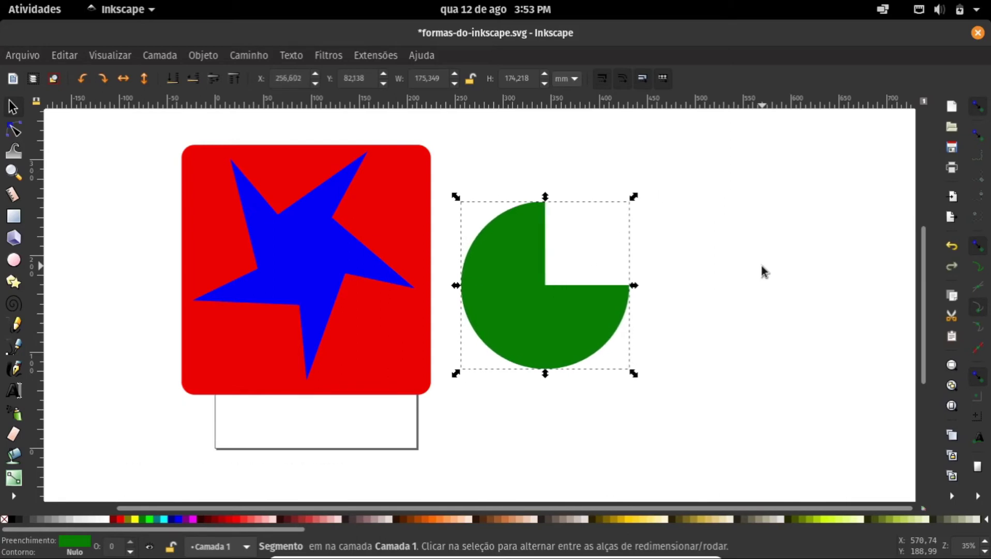
{"action": "key", "text": "shift+Left"}
{"action": "key", "text": "shift+Left"}
{"action": "key", "text": "shift+Left"}
{"action": "key", "text": "shift+Left"}
{"action": "key", "text": "shift+Left"}
{"action": "key", "text": "shift+Left"}
{"action": "scroll", "coordinate": [435, 285], "scroll_direction": "up", "scroll_amount": 5, "text": "ctrl"}
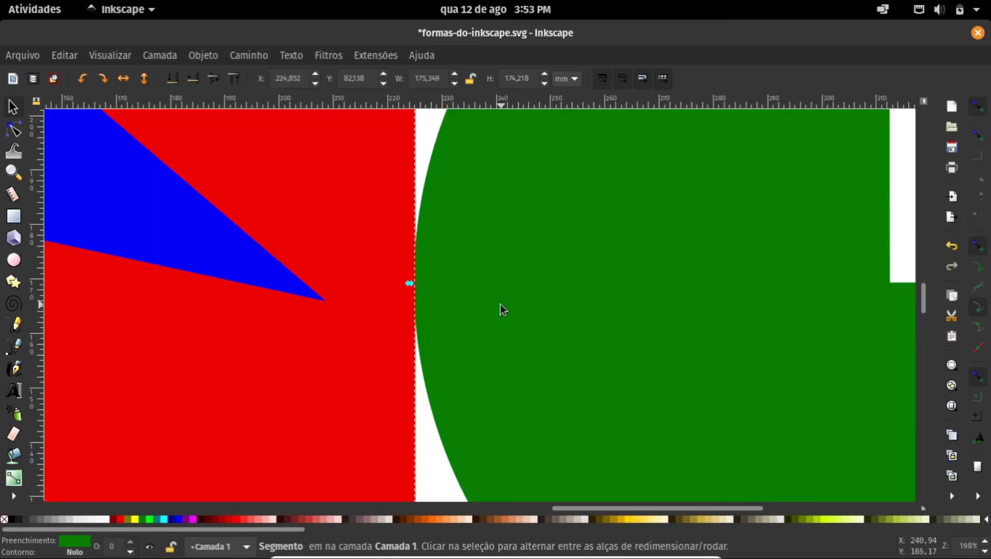
Try to align the green segment with the red square's right edge using enlarged nudges back and forth, ending at X about 227 mm
{"action": "key", "text": "shift+Right"}
{"action": "key", "text": "shift+Right"}
{"action": "key", "text": "shift+Right"}
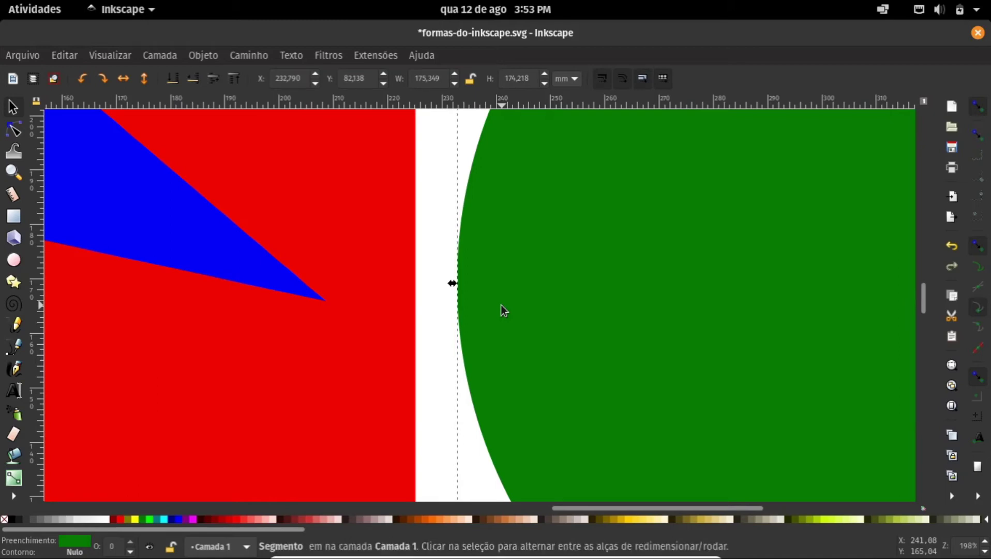
{"action": "key", "text": "shift+Left"}
{"action": "key", "text": "shift+Left"}
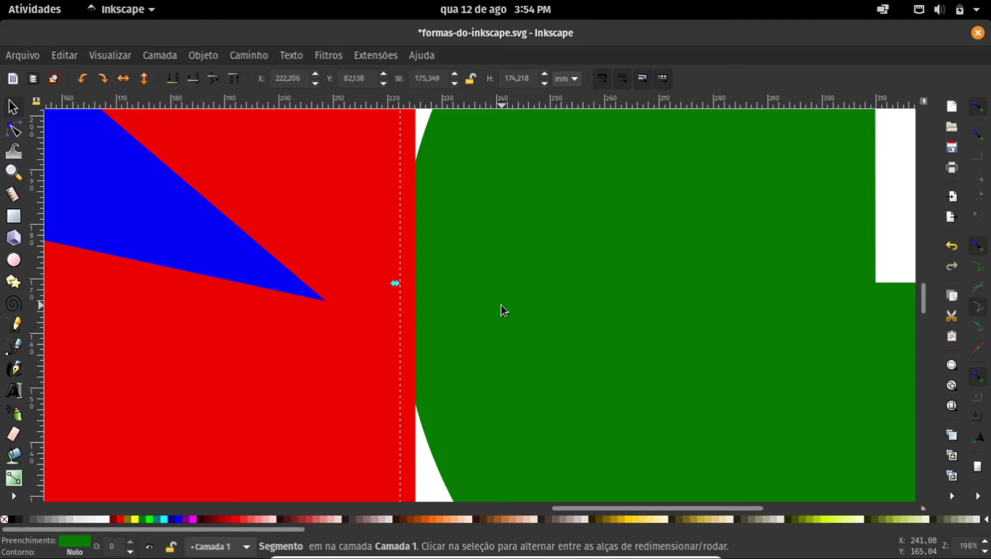
{"action": "key", "text": "shift+Right"}
{"action": "key", "text": "shift+Right"}
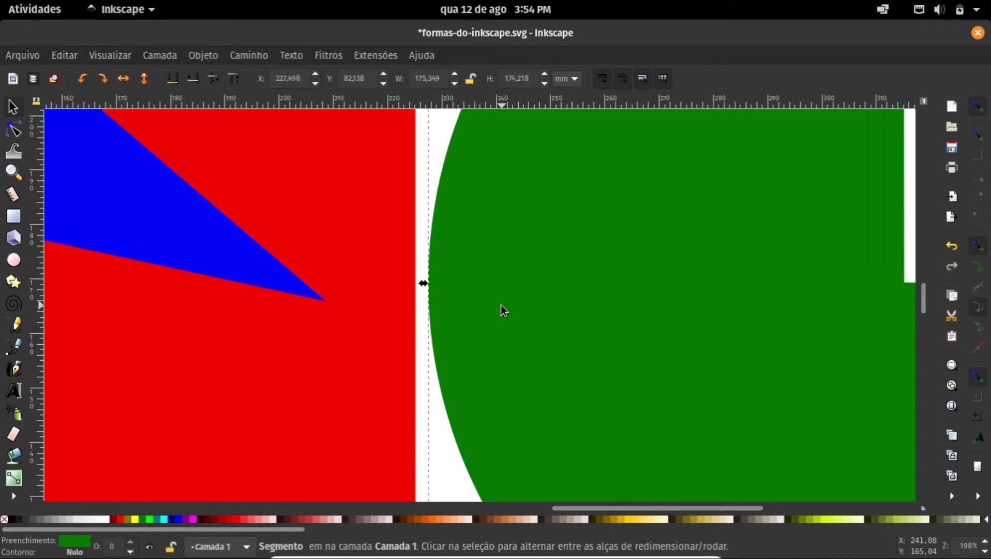
{"action": "key", "text": "shift+Left"}
{"action": "key", "text": "shift+Left"}
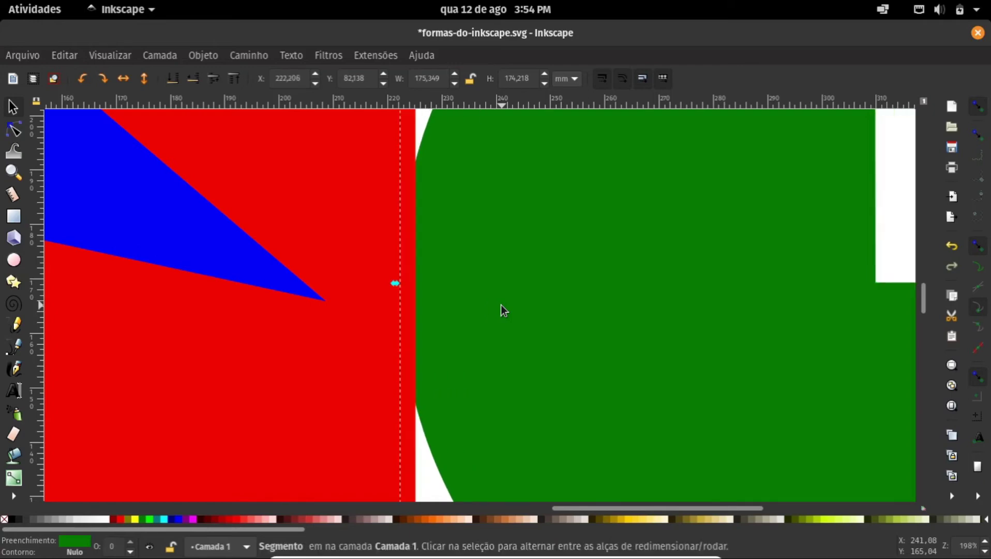
{"action": "key", "text": "shift+Right"}
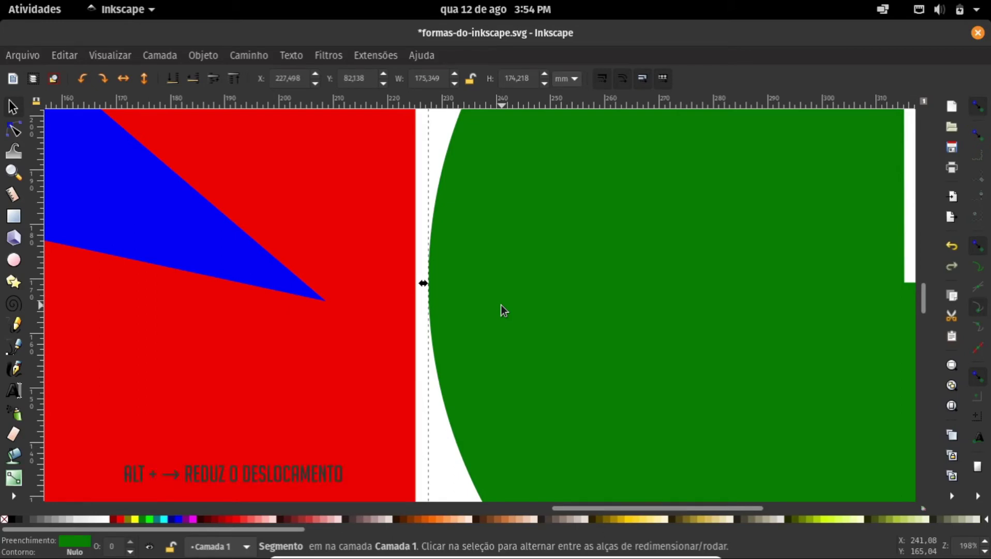
Nudge the green segment in reduced increments until it touches the red square's right edge, at X about 225.1 mm
{"action": "key", "text": "alt+Left"}
{"action": "key", "text": "alt+Left"}
{"action": "key", "text": "alt+Left"}
{"action": "key", "text": "alt+Left"}
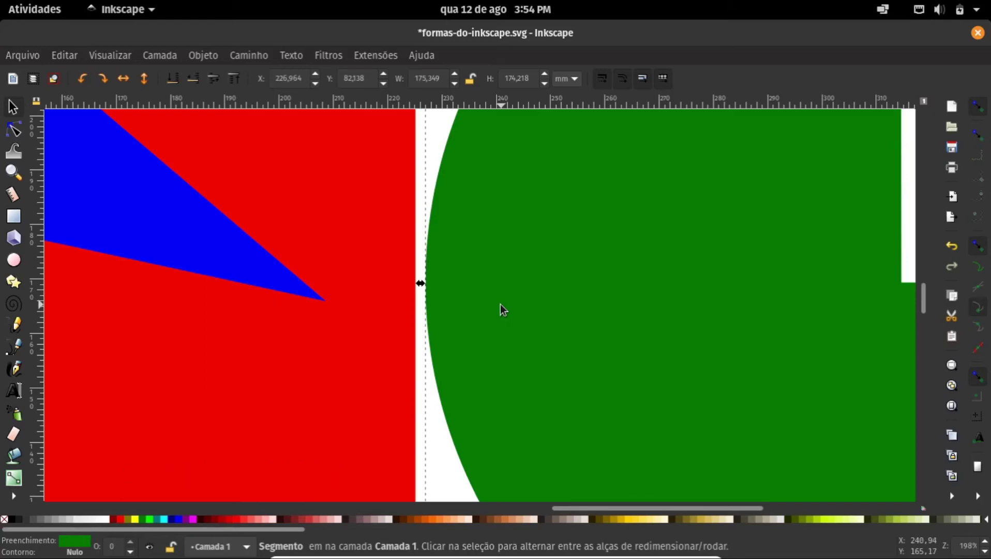
{"action": "key", "text": "alt+Left"}
{"action": "key", "text": "alt+Left"}
{"action": "key", "text": "alt+Left"}
{"action": "key", "text": "alt+Left"}
{"action": "key", "text": "alt+Left"}
{"action": "key", "text": "alt+Left"}
{"action": "key", "text": "alt+Left"}
{"action": "key", "text": "alt+Left"}
{"action": "key", "text": "alt+Left"}
{"action": "key", "text": "alt+Left"}
{"action": "key", "text": "alt+Left"}
{"action": "key", "text": "alt+Left"}
{"action": "key", "text": "alt+Left"}
{"action": "key", "text": "alt+Left"}
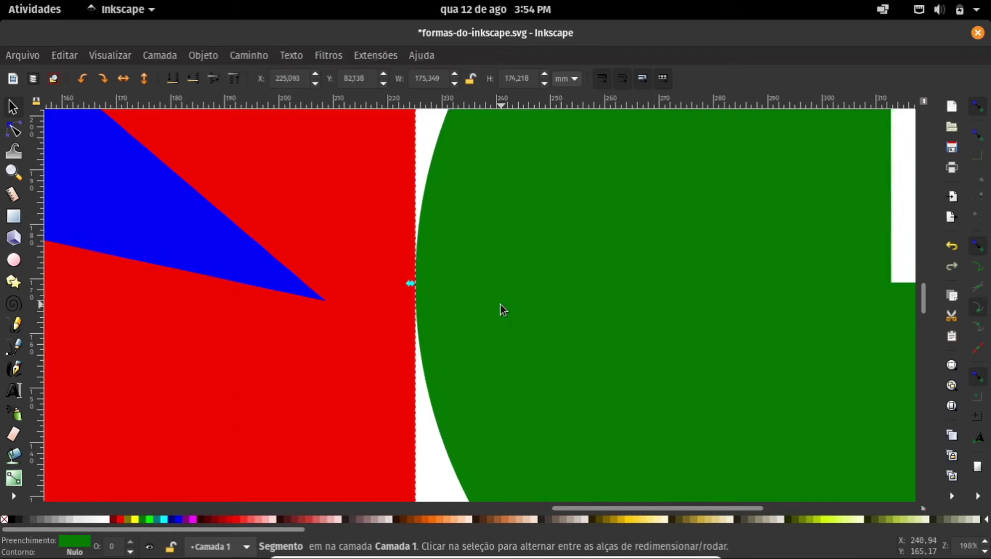
Select the red square to compare the touching edges, and move the green segment back beneath it, to about X 2, Y 107 mm
{"action": "left_click", "coordinate": [416, 436]}
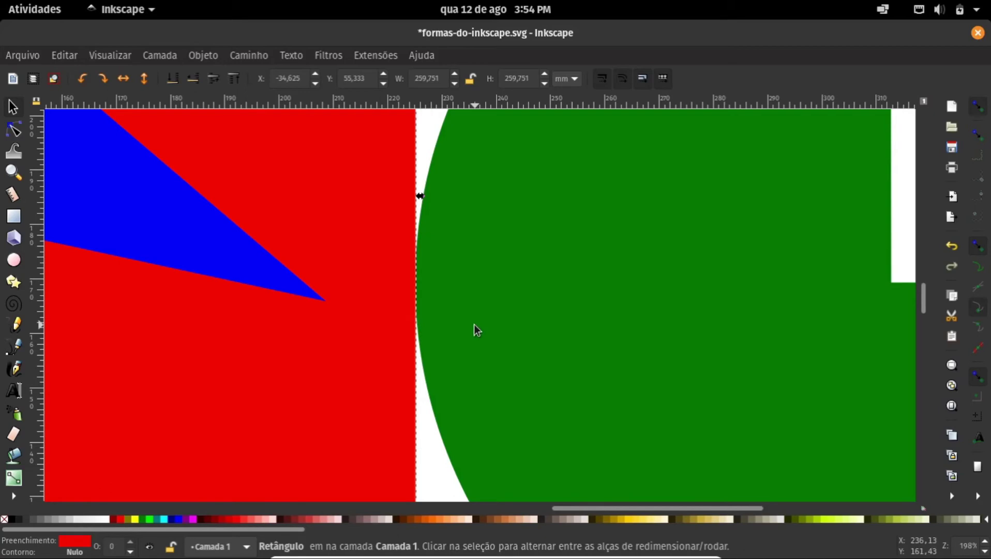
{"action": "scroll", "coordinate": [536, 309], "scroll_direction": "down", "scroll_amount": 3, "text": "ctrl"}
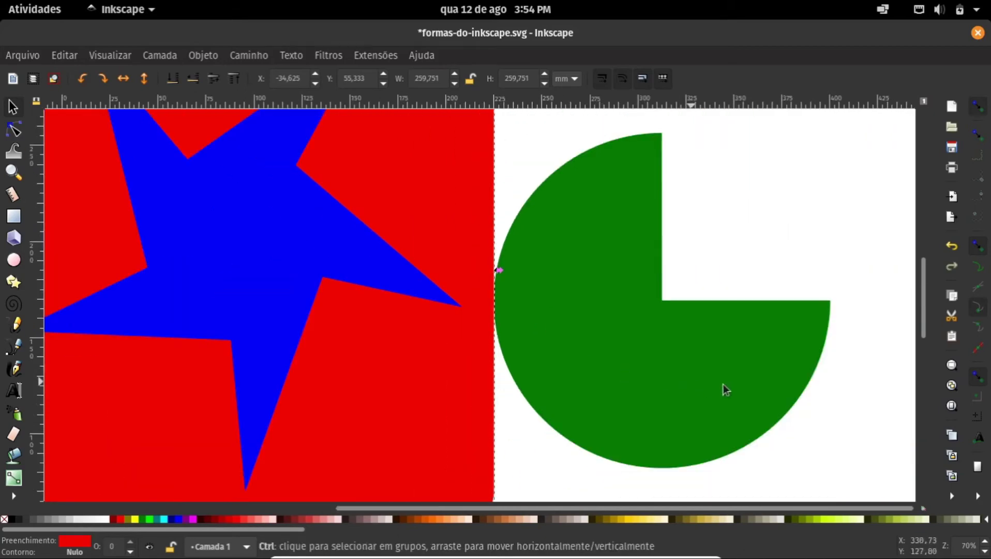
{"action": "left_click_drag", "start_coordinate": [686, 378], "coordinate": [358, 347]}
{"action": "scroll", "coordinate": [637, 335], "scroll_direction": "down", "scroll_amount": 3, "text": "ctrl"}
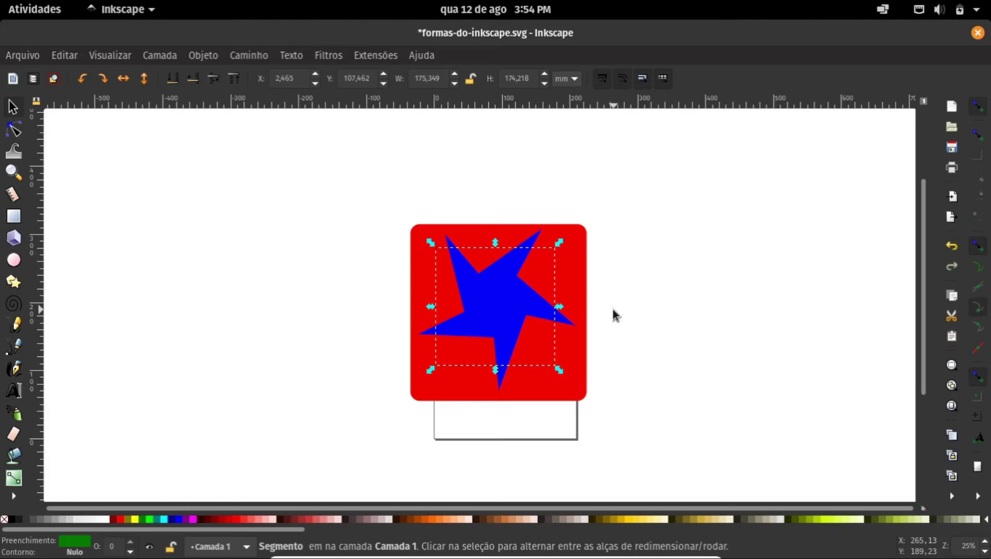
Raise the green segment one level at a time above the red square and the blue star, and lower it back beneath both
{"action": "key", "text": "Page_Up"}
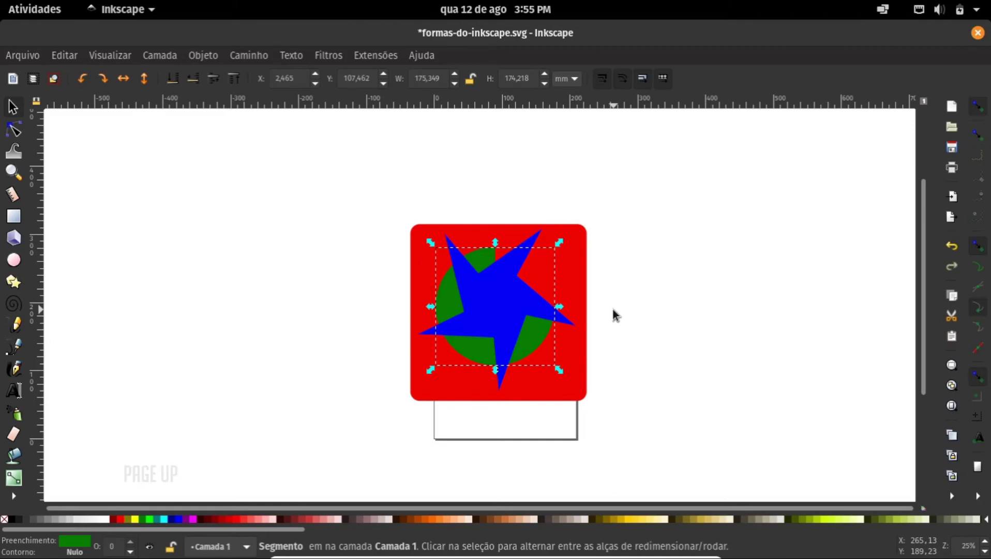
{"action": "key", "text": "Page_Up"}
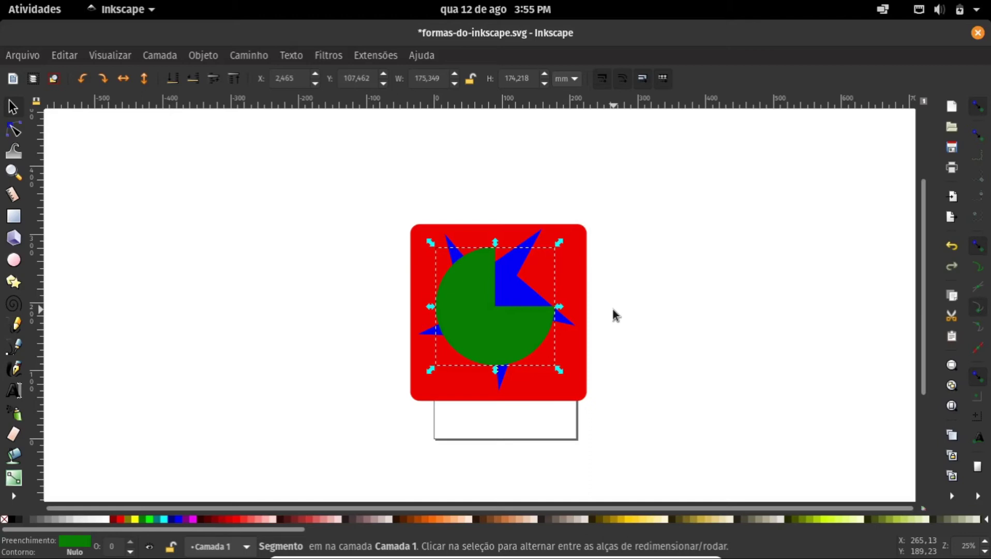
{"action": "key", "text": "Page_Down"}
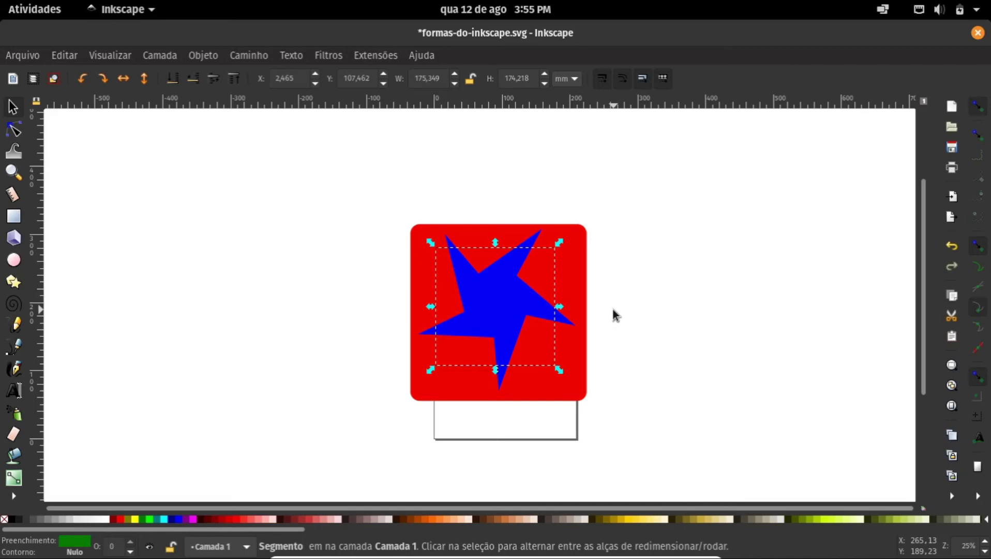
Bring the green segment to the front of the stack, send it back to the very bottom and deselect it
{"action": "key", "text": "Home"}
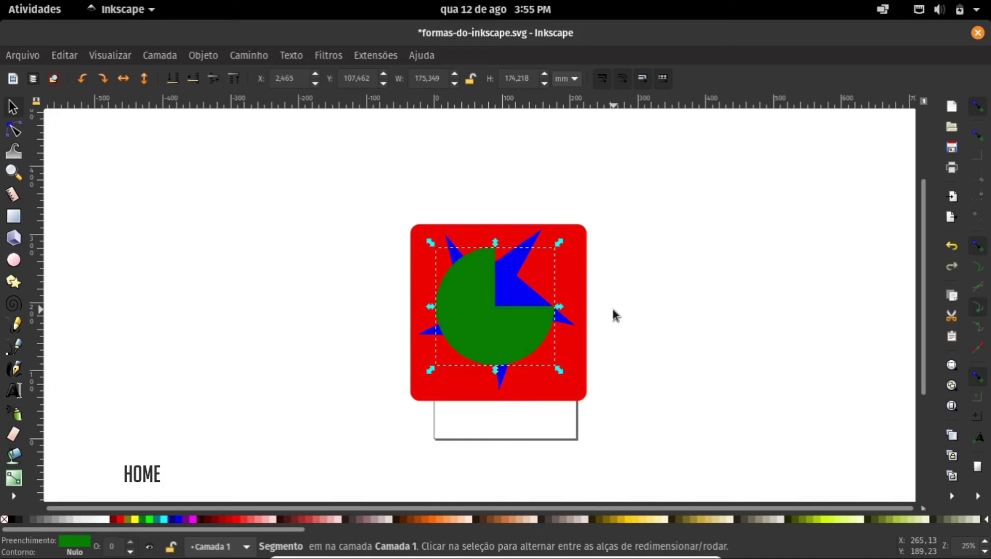
{"action": "key", "text": "End"}
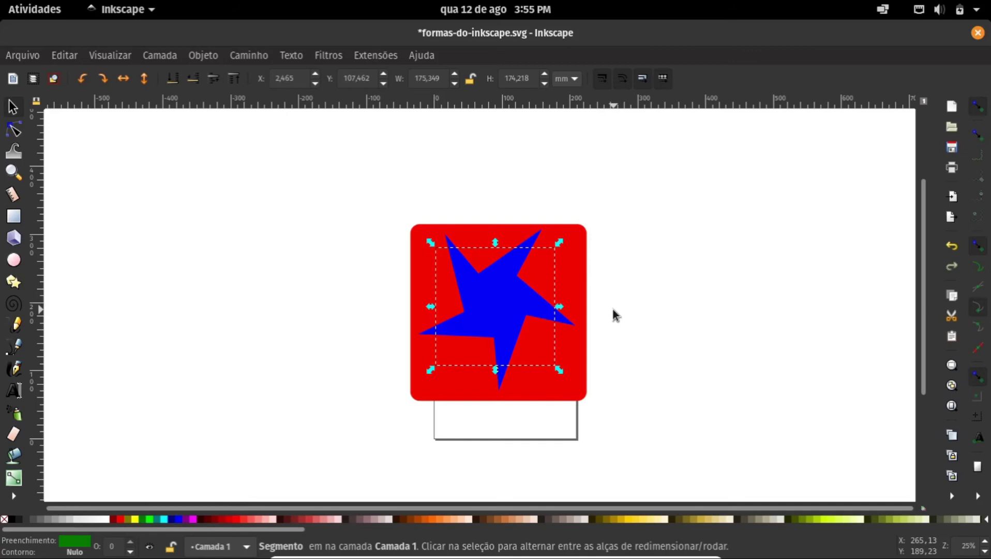
{"action": "left_click", "coordinate": [633, 282]}
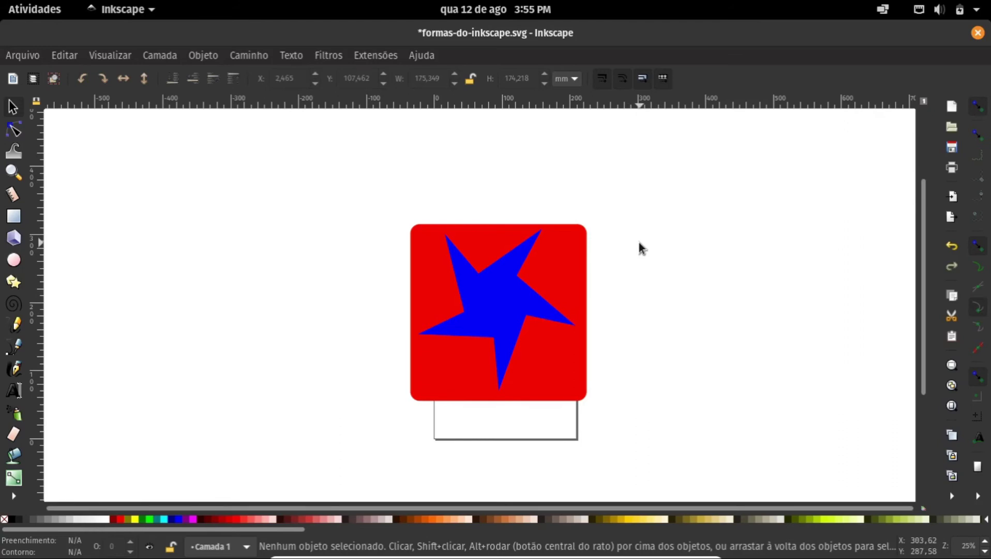
Shift the blue star slightly within the red square to about X -21, Y 67 mm, and save the drawing
{"action": "left_click_drag", "start_coordinate": [504, 303], "coordinate": [504, 303]}
{"action": "left_click", "coordinate": [353, 316]}
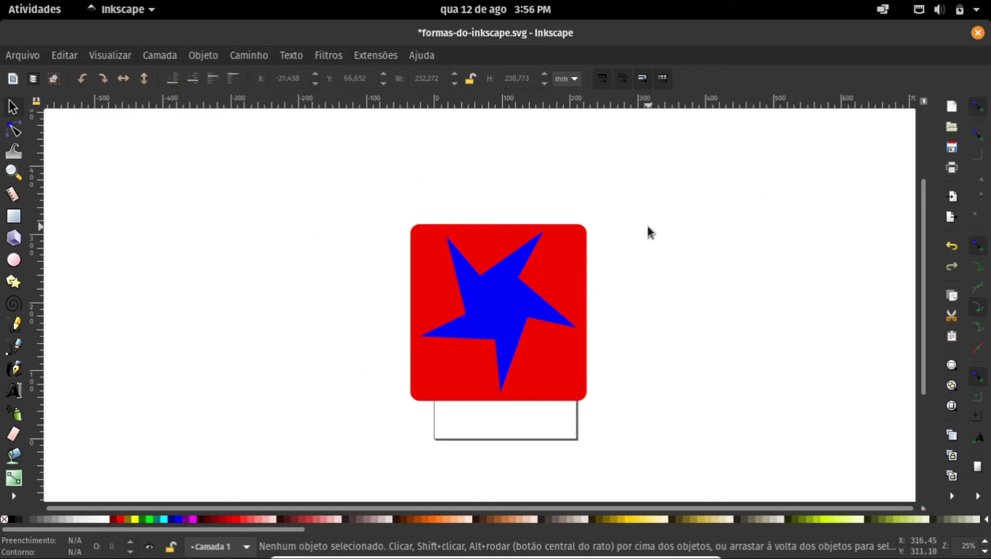
{"action": "key", "text": "ctrl"}
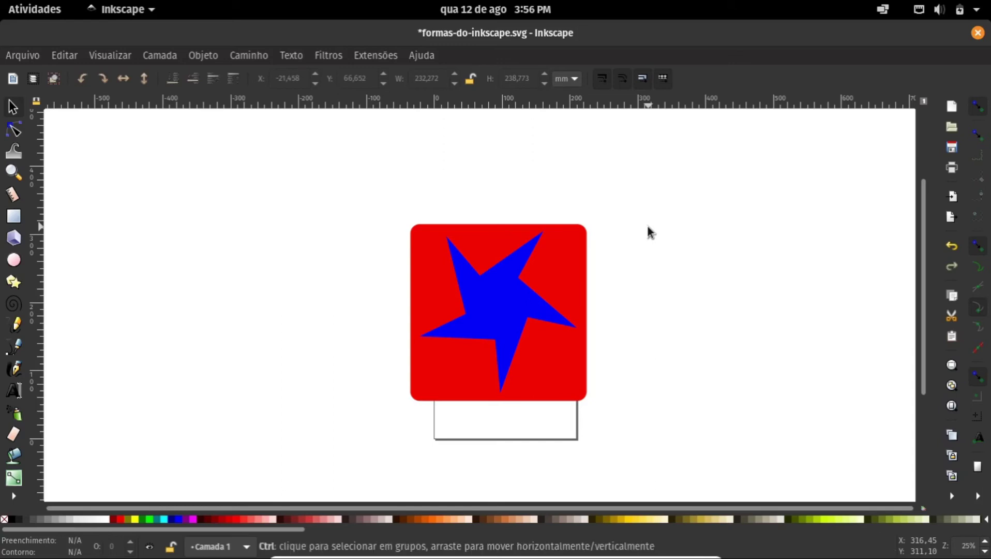
{"action": "key", "text": "ctrl+s"}
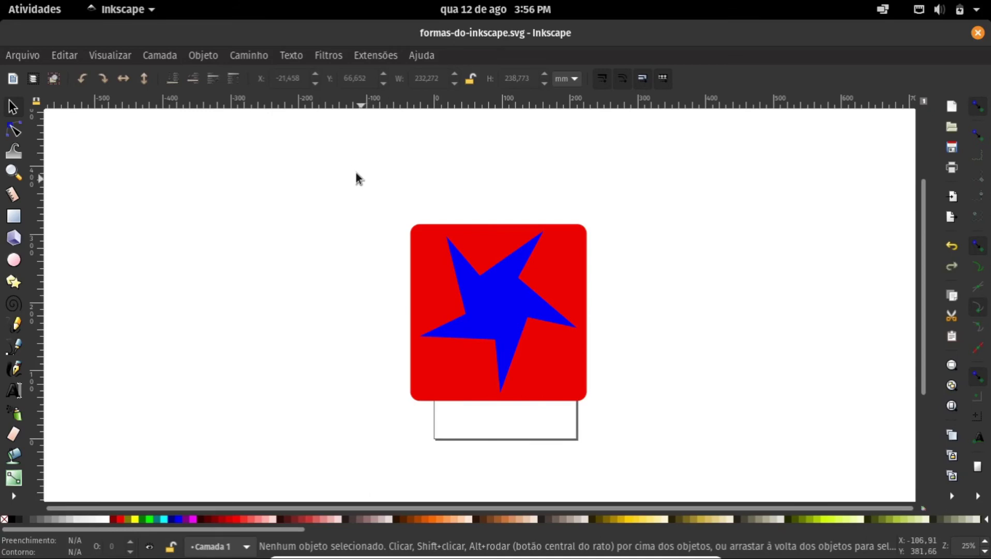
Select all three stacked shapes together and open the PNG export settings for the selection
{"action": "left_click_drag", "start_coordinate": [350, 159], "coordinate": [699, 458]}
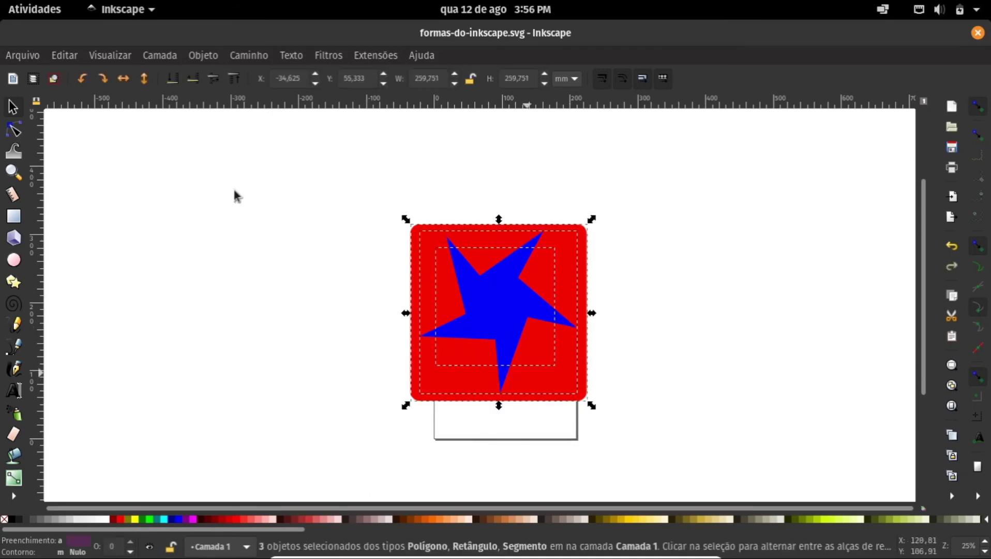
{"action": "left_click", "coordinate": [21, 57]}
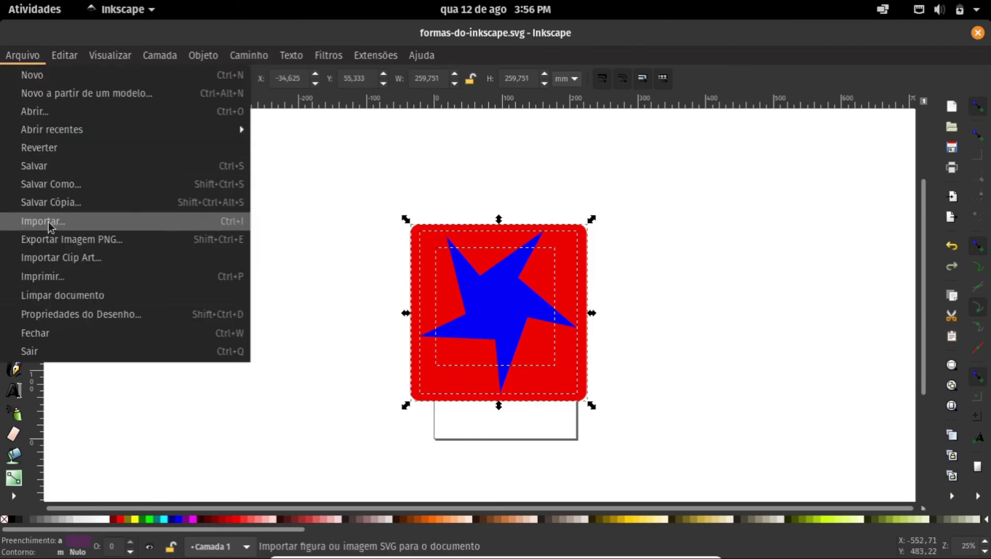
{"action": "left_click", "coordinate": [115, 245]}
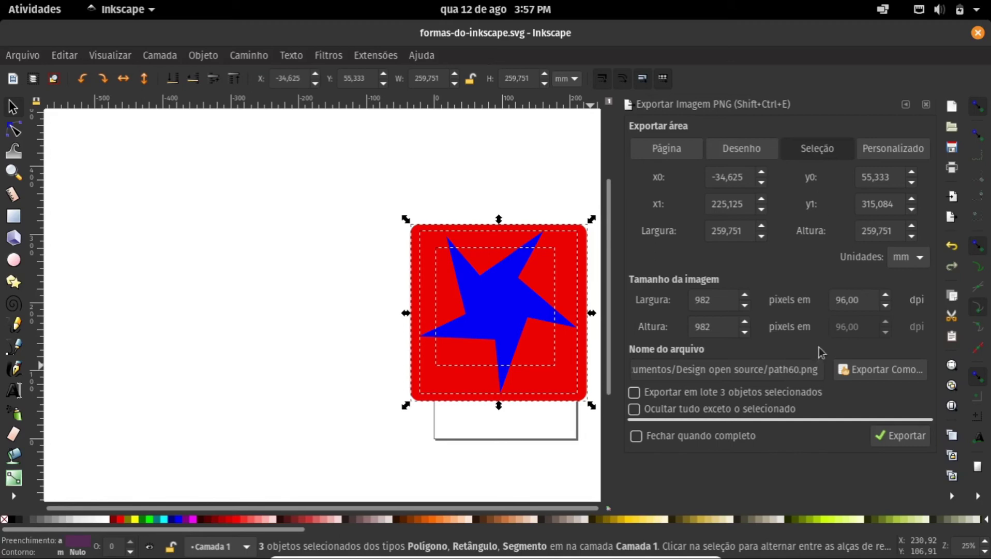
Choose a new folder named png inside Design open source as the destination for the exported image
{"action": "left_click", "coordinate": [899, 370]}
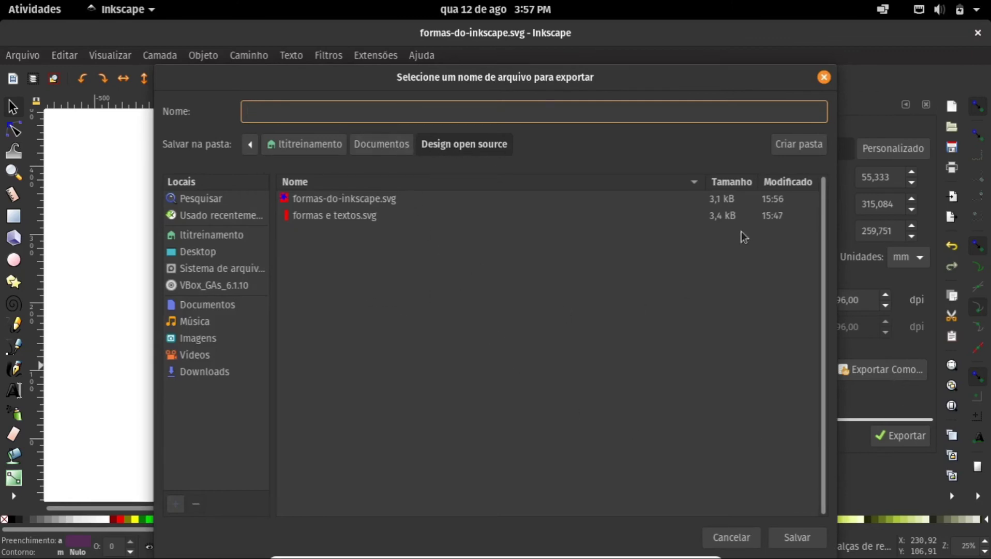
{"action": "left_click", "coordinate": [799, 145]}
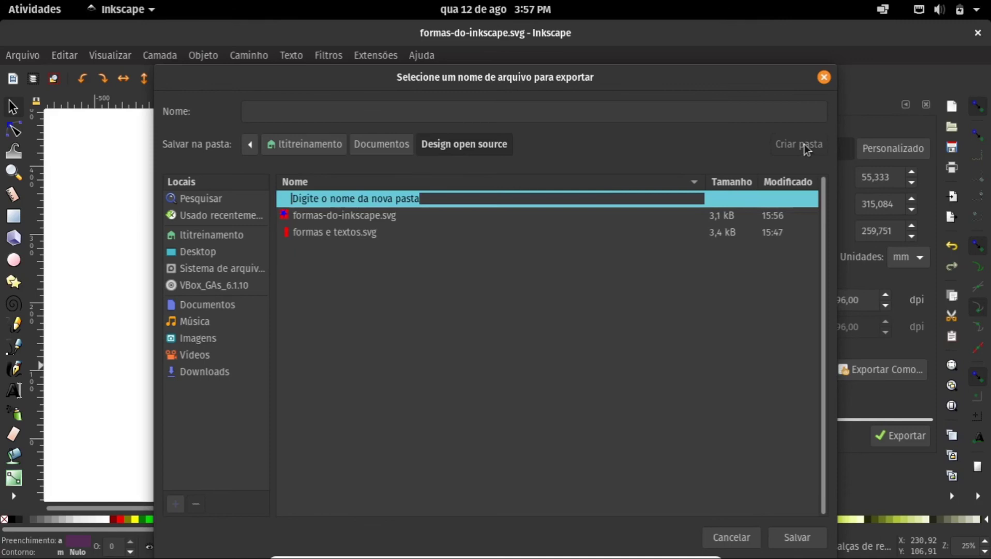
{"action": "type", "text": "png"}
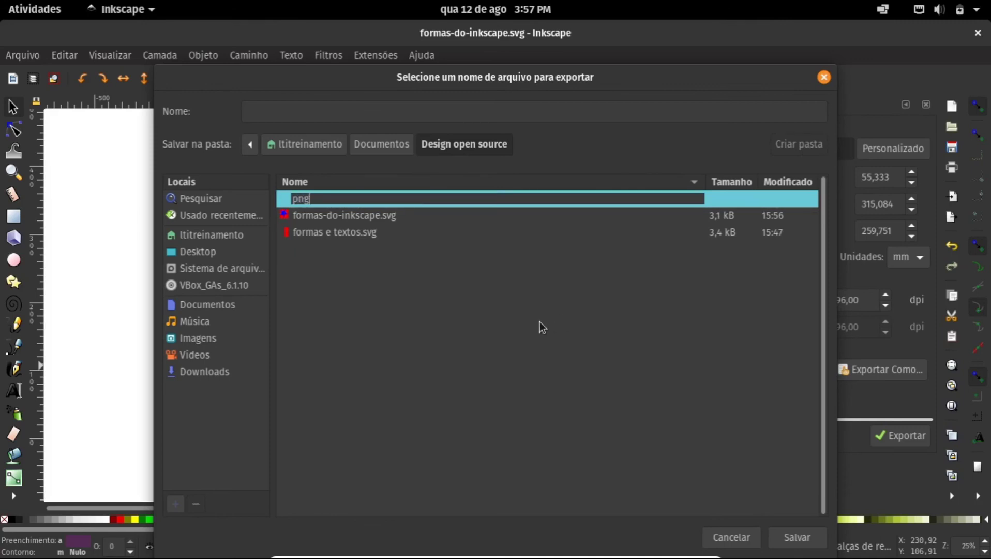
{"action": "key", "text": "Return"}
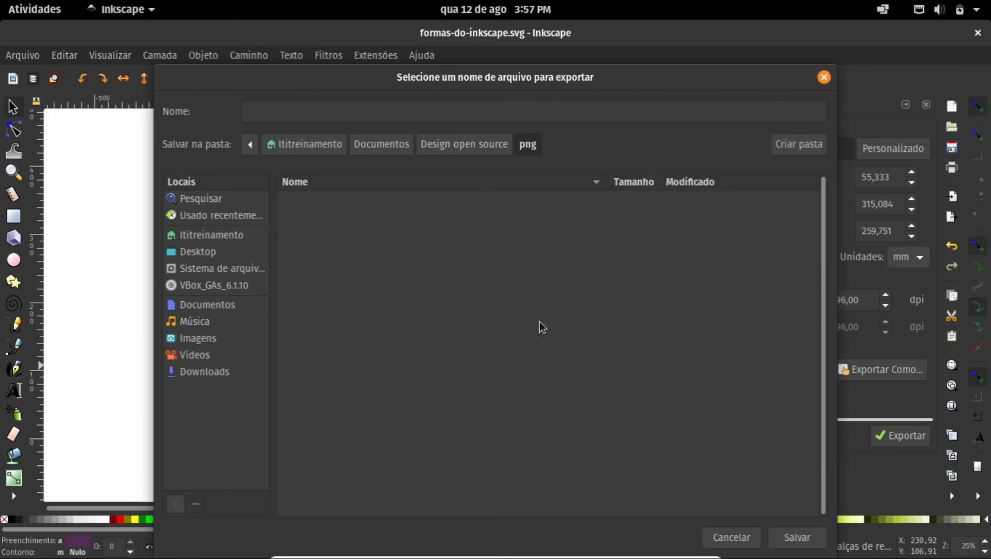
Name the export file formas and confirm it as the output file in the png folder
{"action": "left_click", "coordinate": [292, 111]}
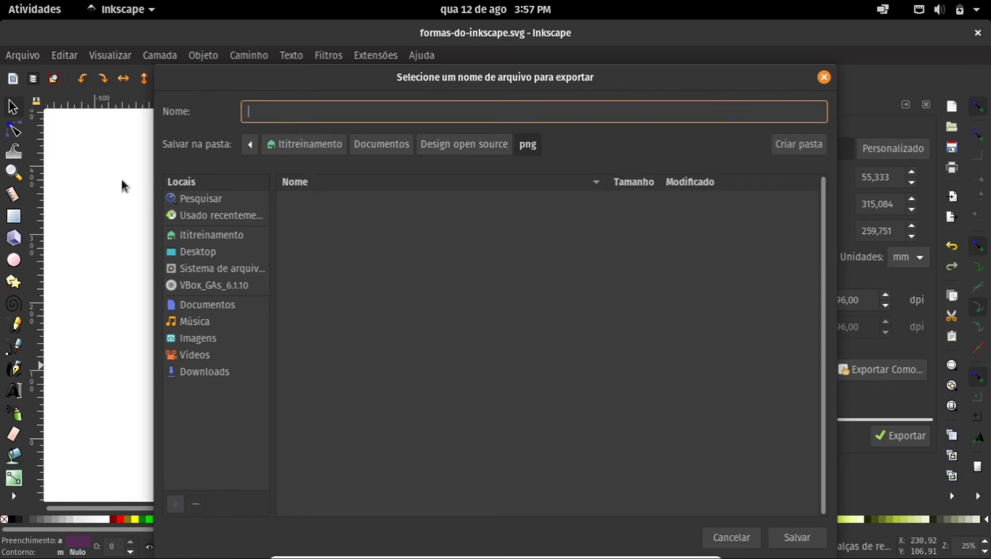
{"action": "type", "text": "formas"}
{"action": "left_click", "coordinate": [795, 538]}
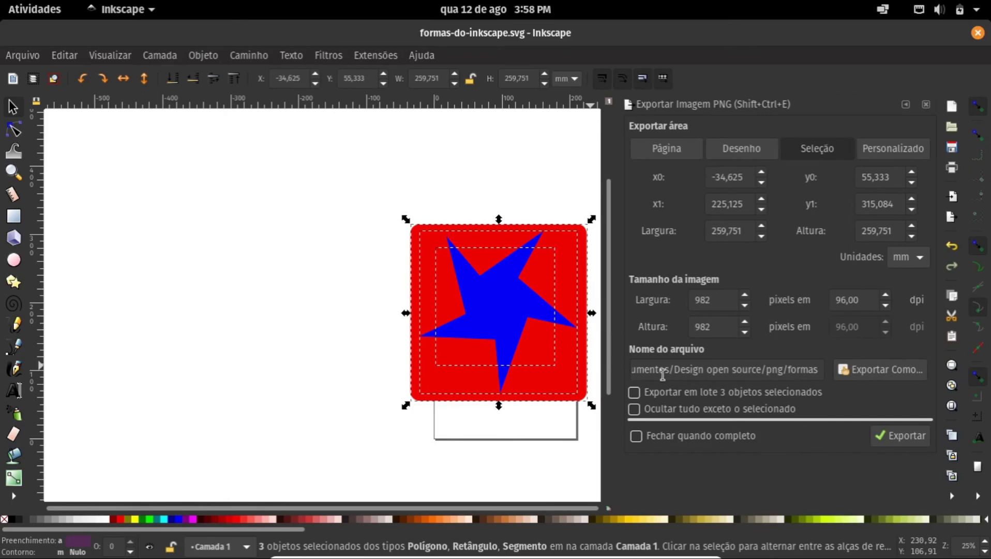
Export the three selected shapes as a PNG image at 96 dpi
{"action": "left_click", "coordinate": [801, 371]}
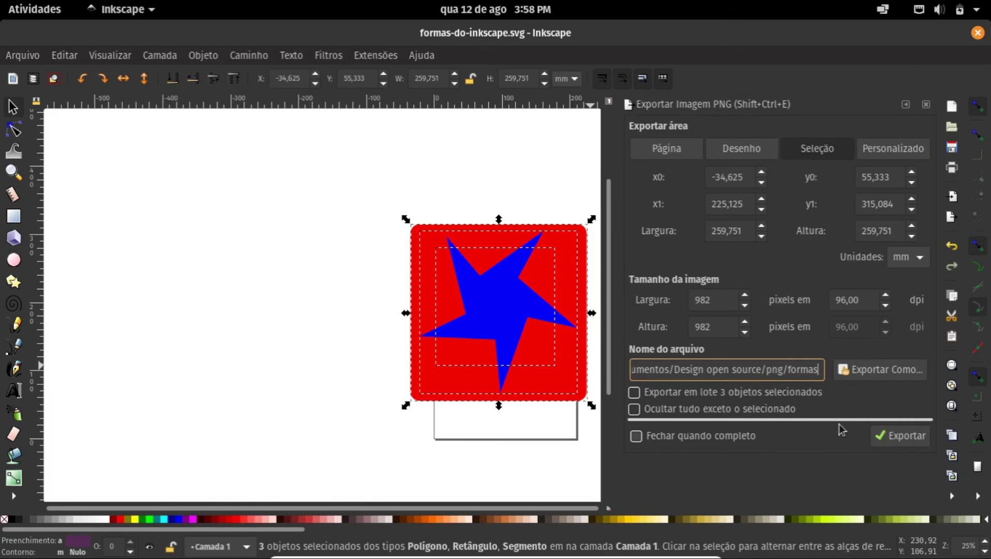
{"action": "left_click", "coordinate": [903, 437]}
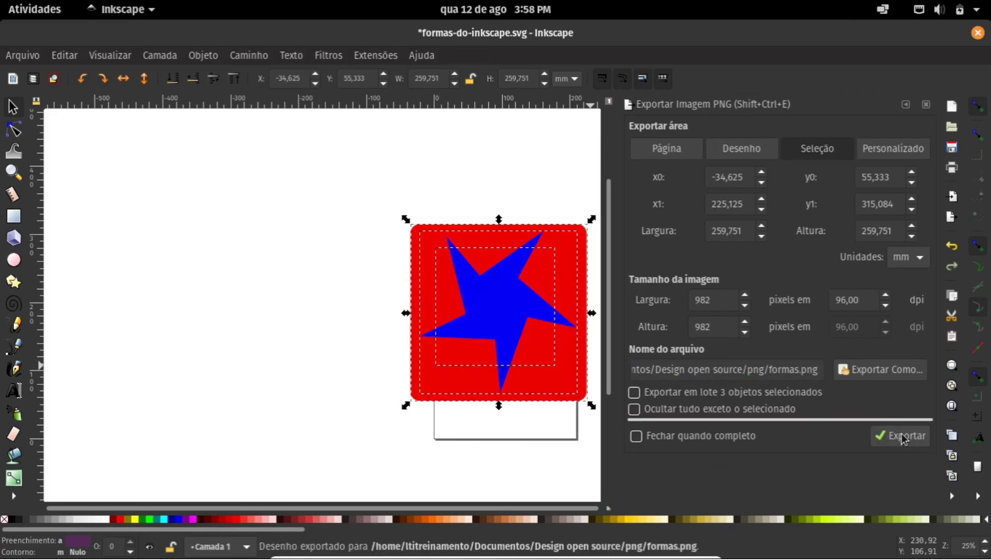
{"action": "left_click", "coordinate": [800, 368]}
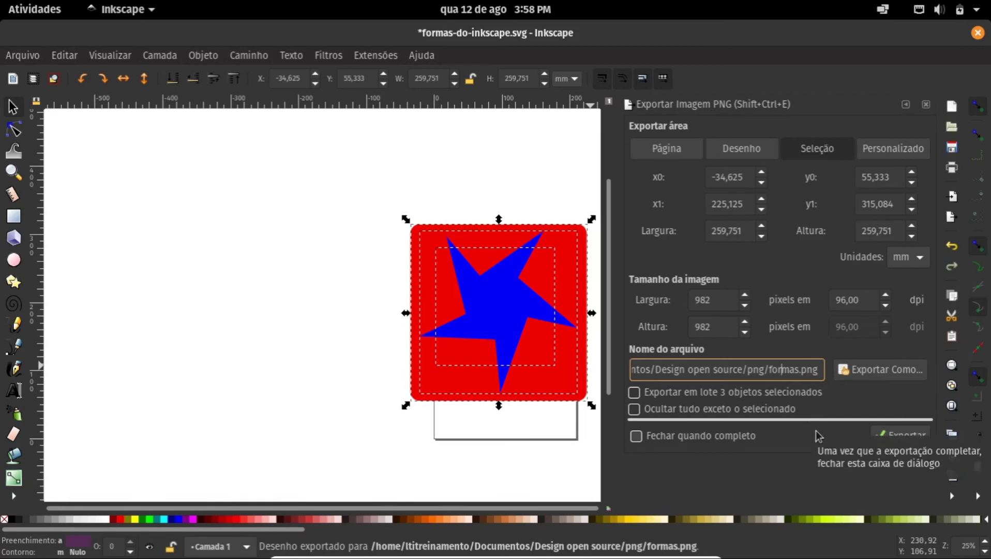
Switch to the file manager and open formas.png from the png folder in the image viewer
{"action": "key", "text": "alt+Tab"}
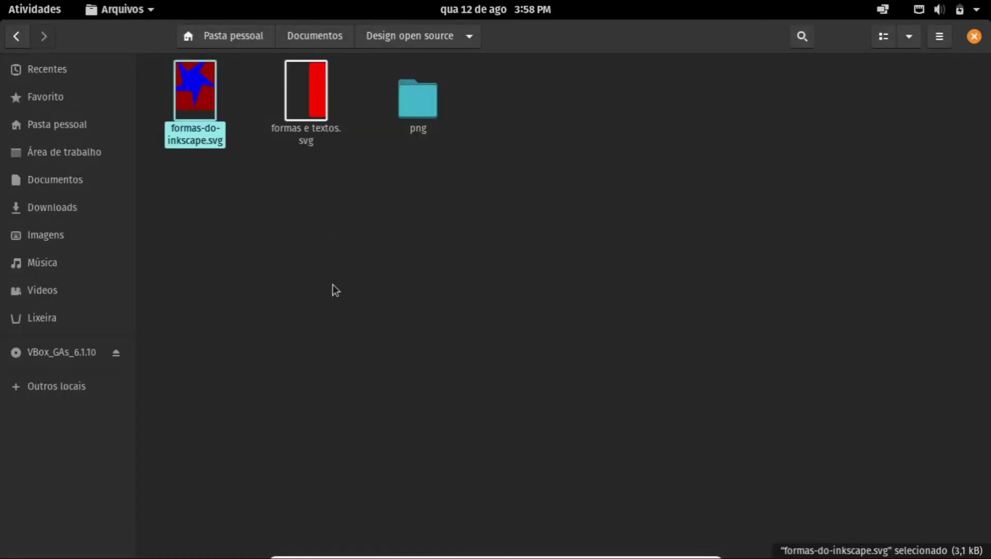
{"action": "double_click", "coordinate": [414, 98]}
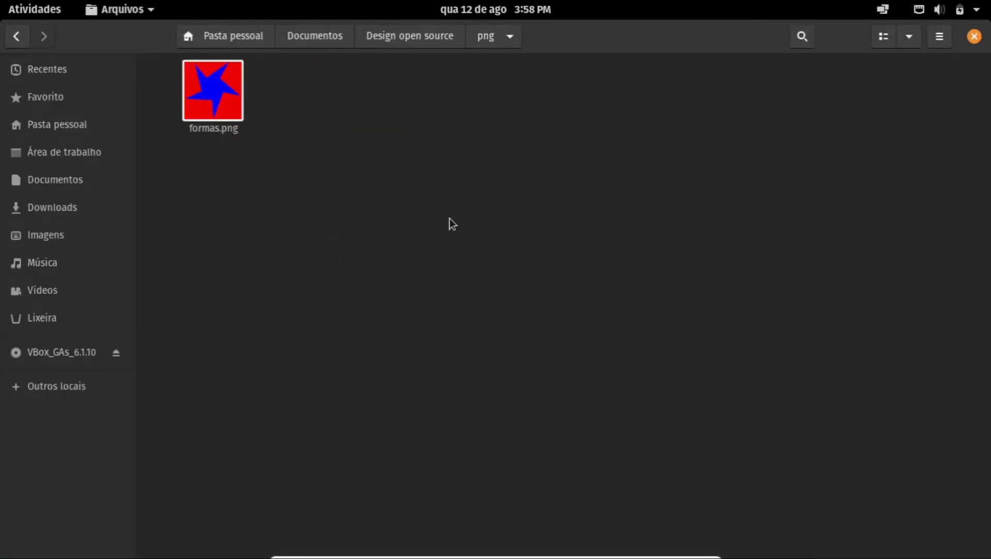
{"action": "right_click", "coordinate": [218, 88]}
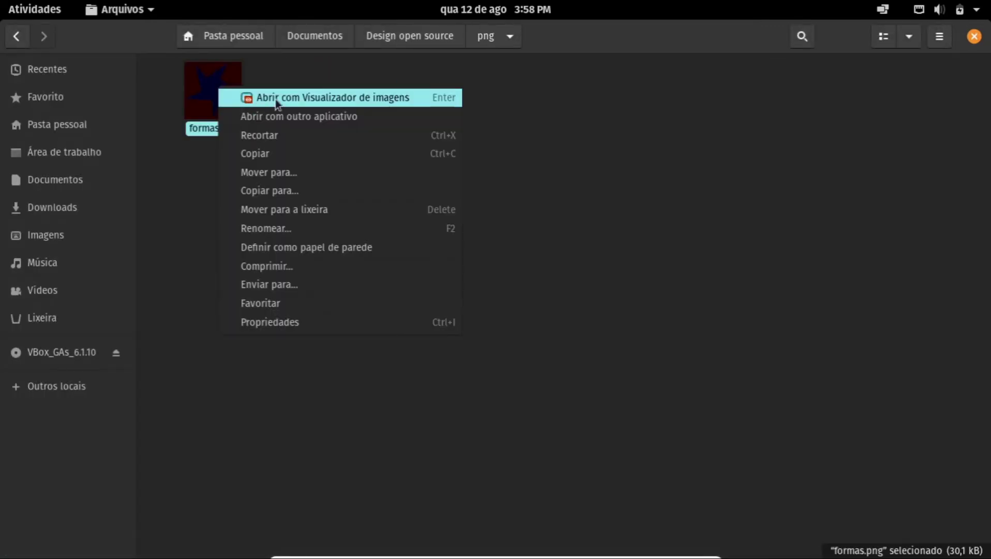
{"action": "left_click", "coordinate": [346, 98]}
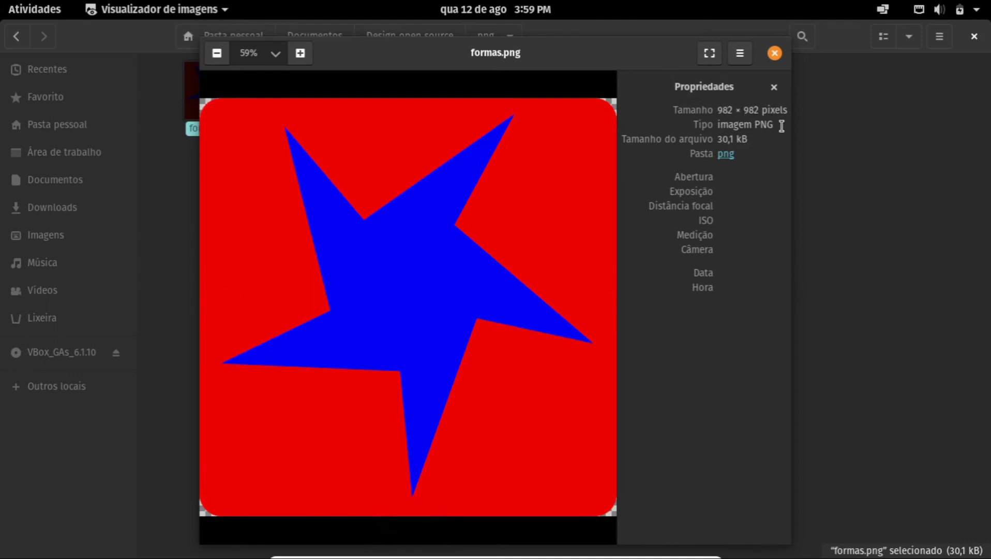
Examine the file type in the exported image's properties and close the image viewer
{"action": "left_click_drag", "start_coordinate": [776, 123], "coordinate": [754, 121]}
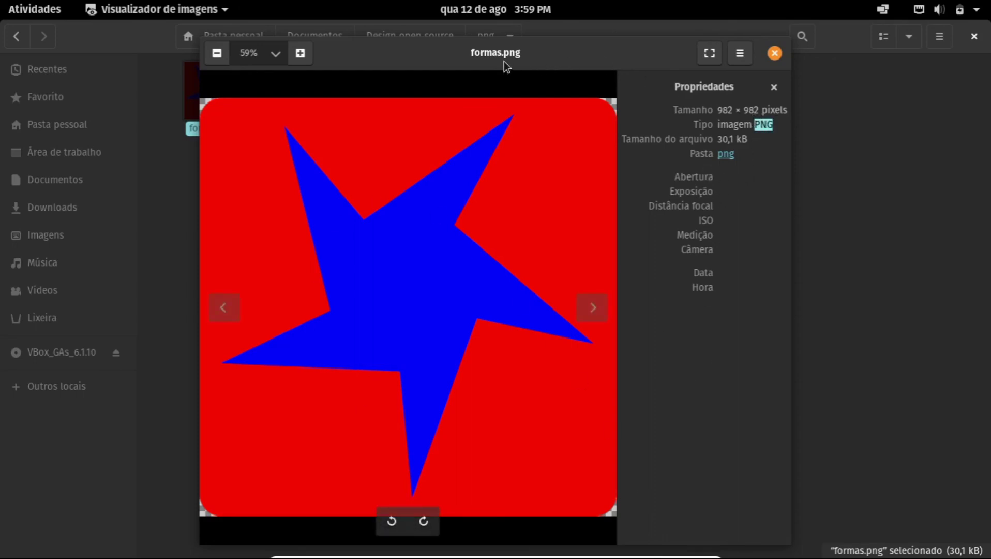
{"action": "left_click_drag", "start_coordinate": [471, 54], "coordinate": [532, 51]}
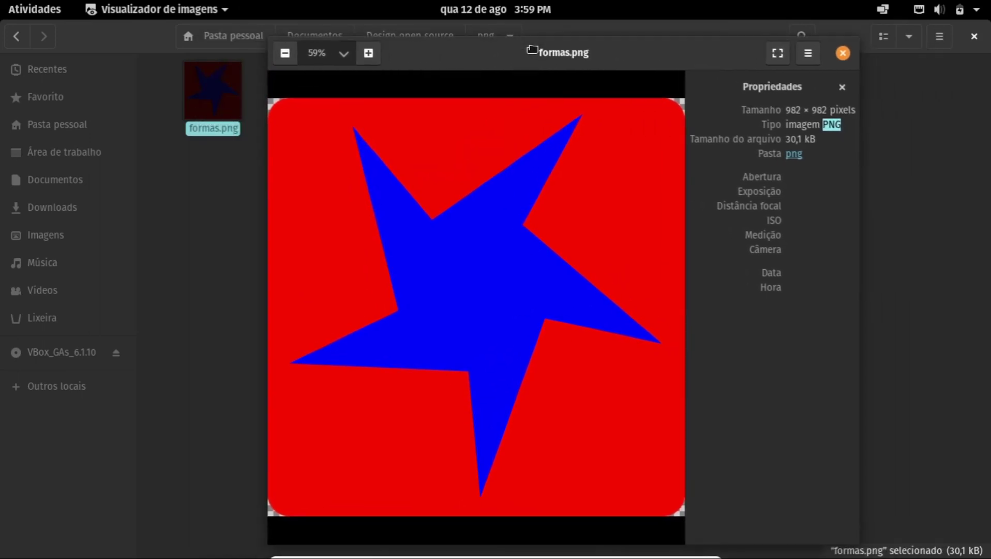
{"action": "left_click", "coordinate": [843, 53]}
Switch back to Inkscape, close the PNG export settings and deselect the shapes
{"action": "key", "text": "alt+Tab"}
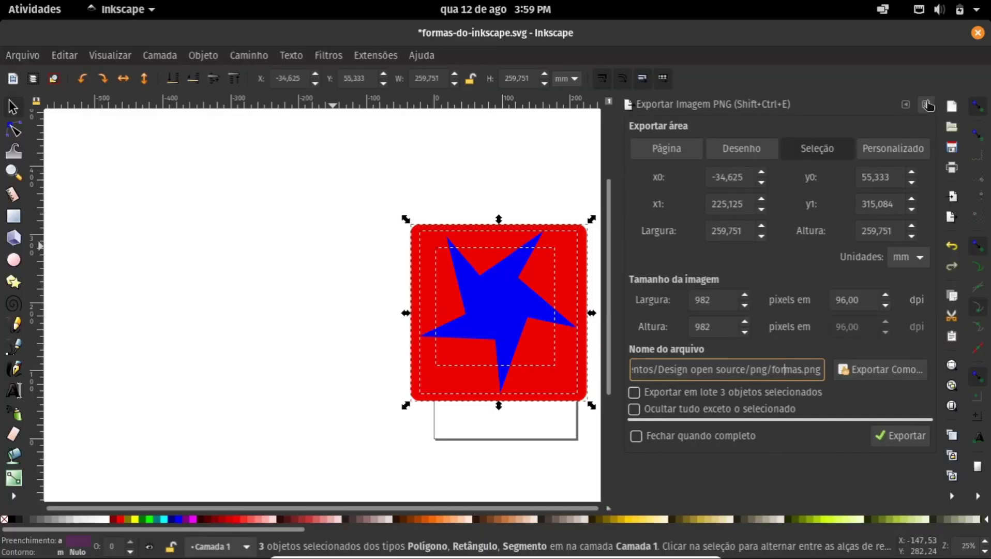
{"action": "left_click", "coordinate": [926, 105]}
{"action": "left_click", "coordinate": [667, 285]}
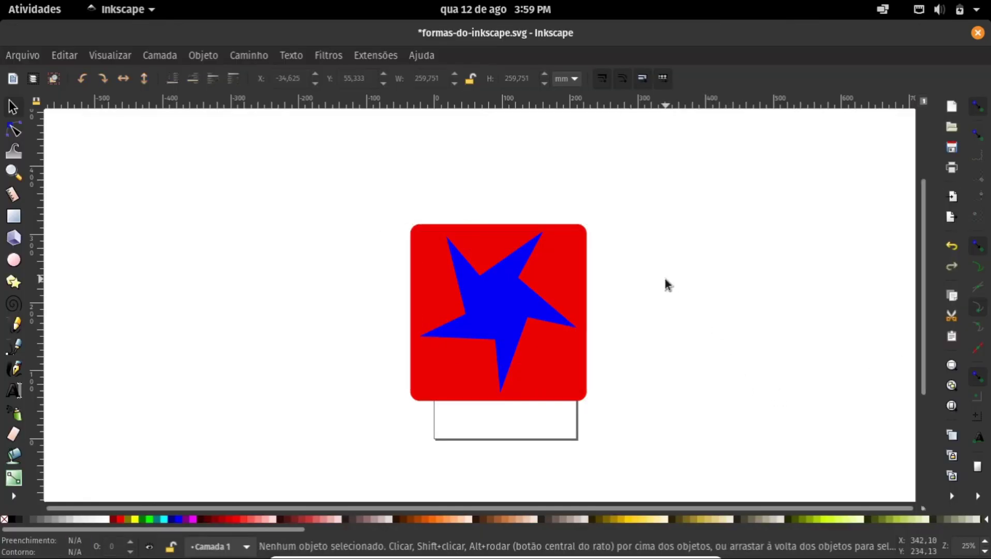